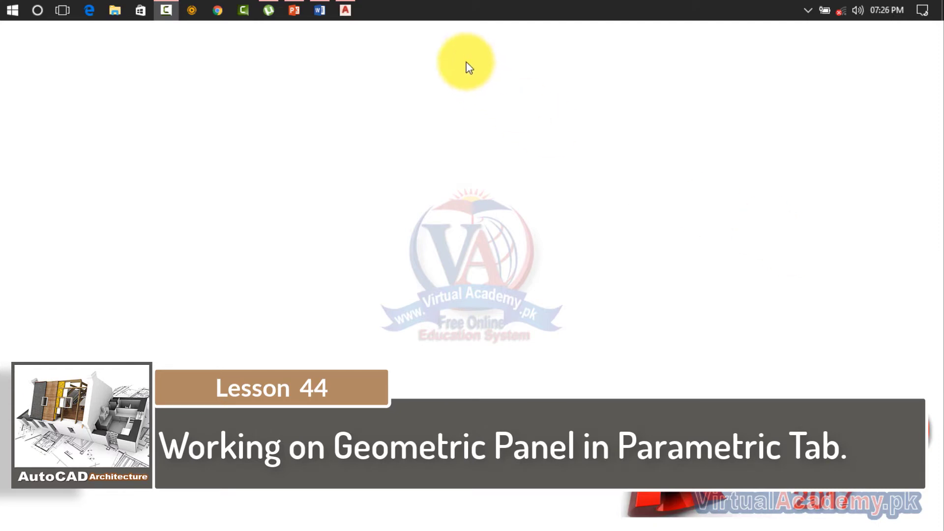
Bring the empty Drawing3 window of AutoCAD Architecture to the front
click(350, 8)
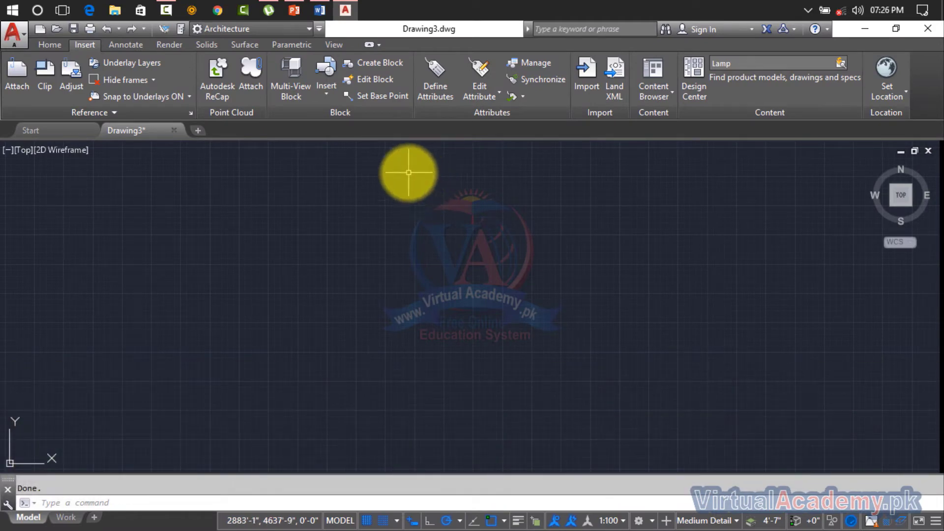
Review the Home, Insert and Annotate tools, expanding the extra annotation style options
click(56, 44)
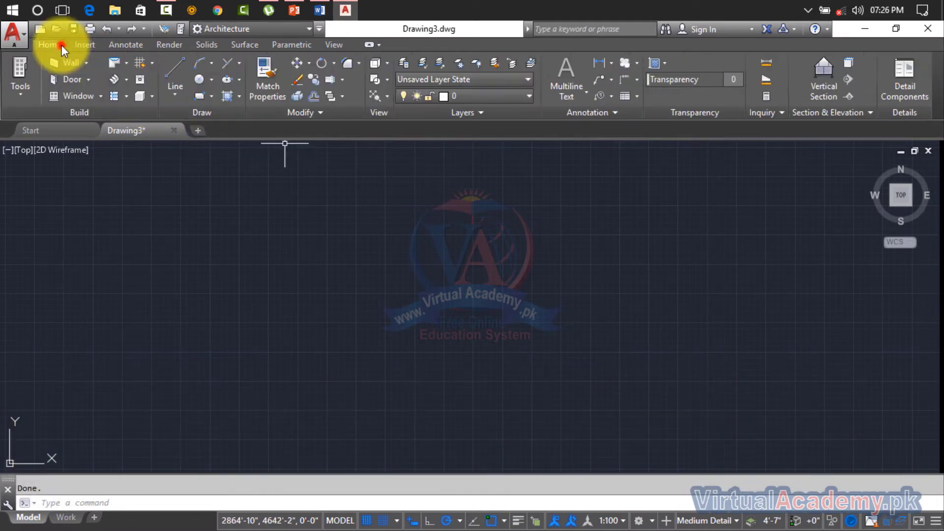
click(78, 44)
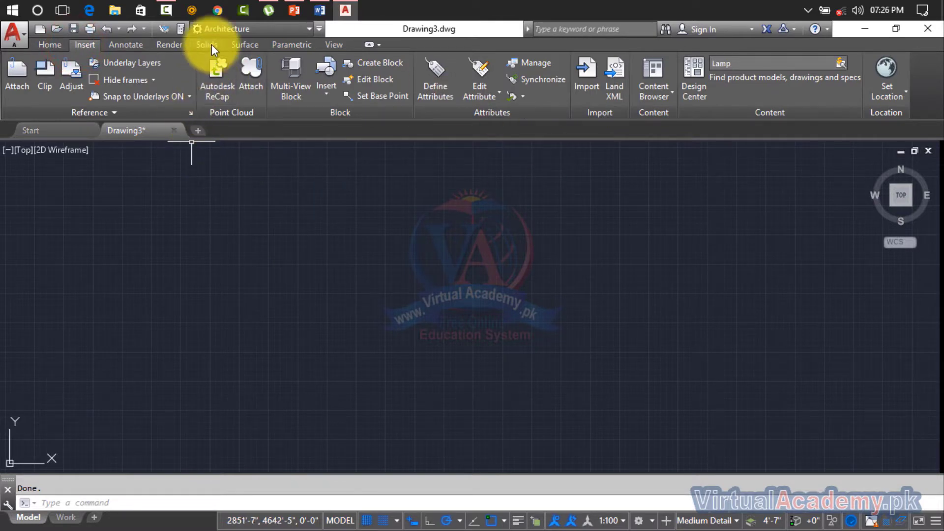
click(134, 43)
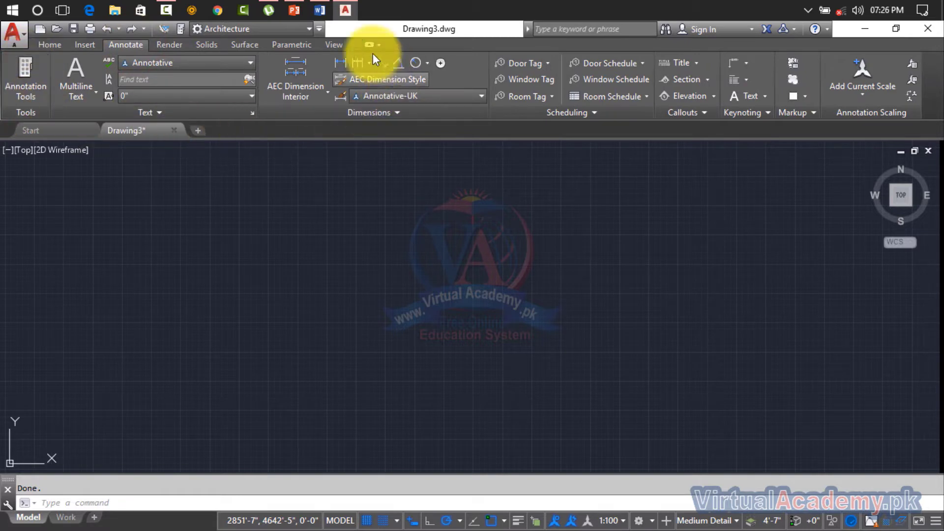
click(90, 47)
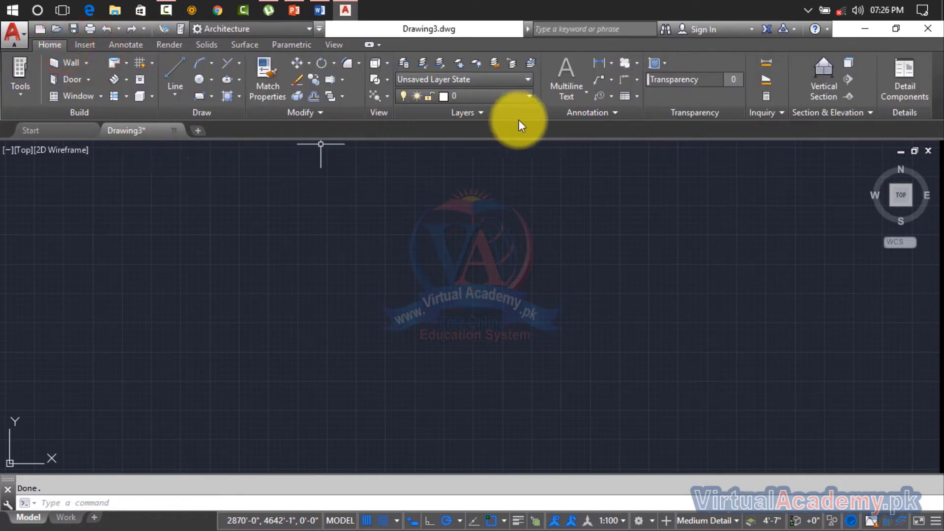
click(619, 115)
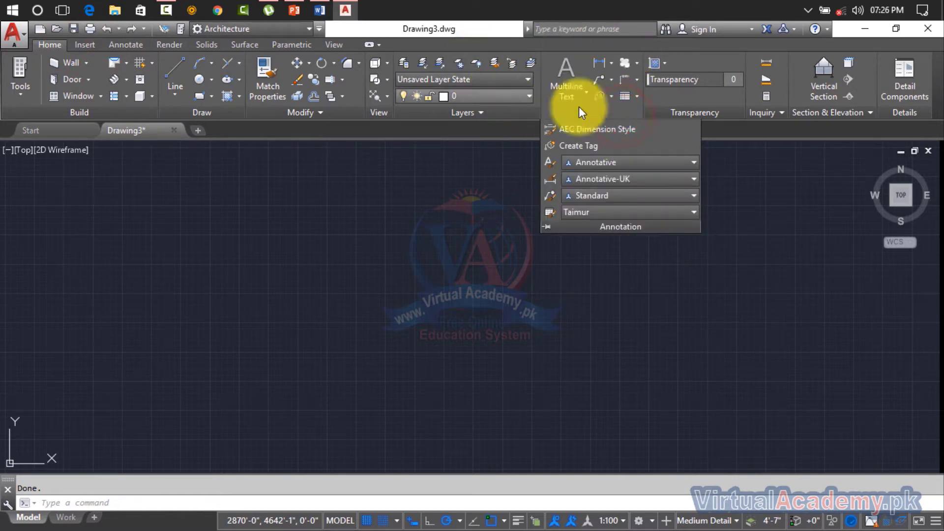
click(135, 44)
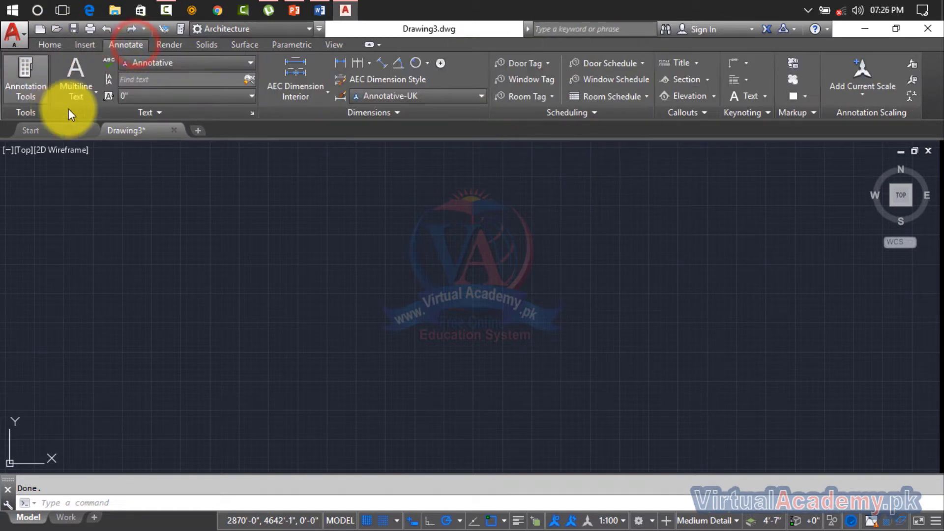
Browse the Render, Solids, Surface and Parametric tool sets, ending on Parametric
click(171, 45)
click(206, 44)
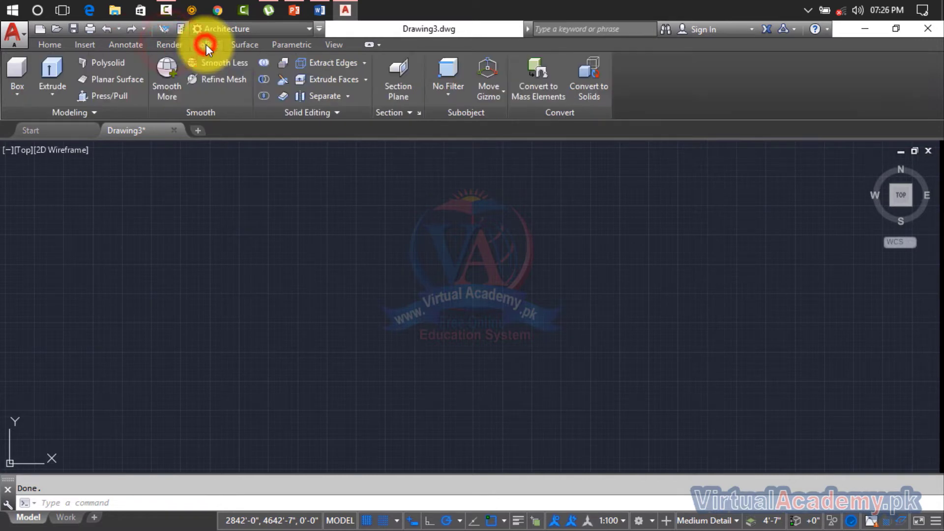
click(244, 44)
click(289, 46)
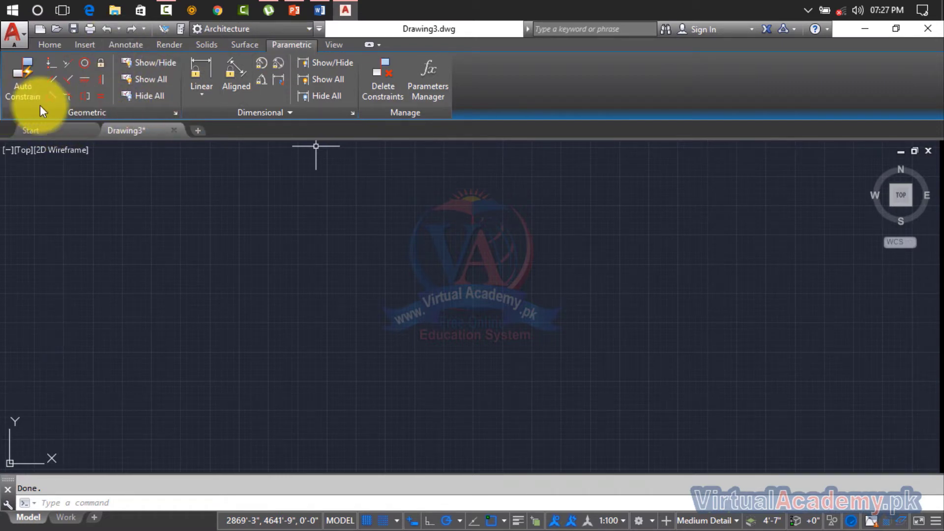
click(201, 45)
click(243, 47)
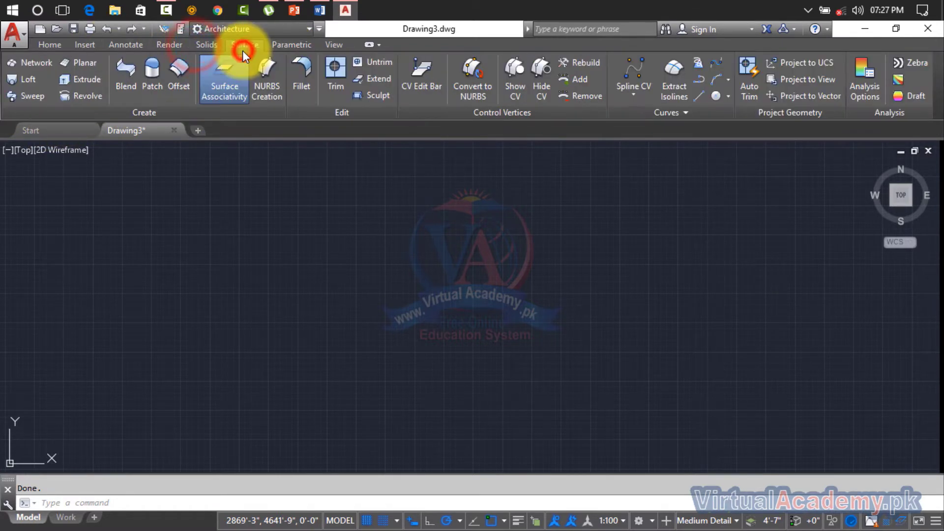
click(210, 47)
click(255, 48)
click(215, 47)
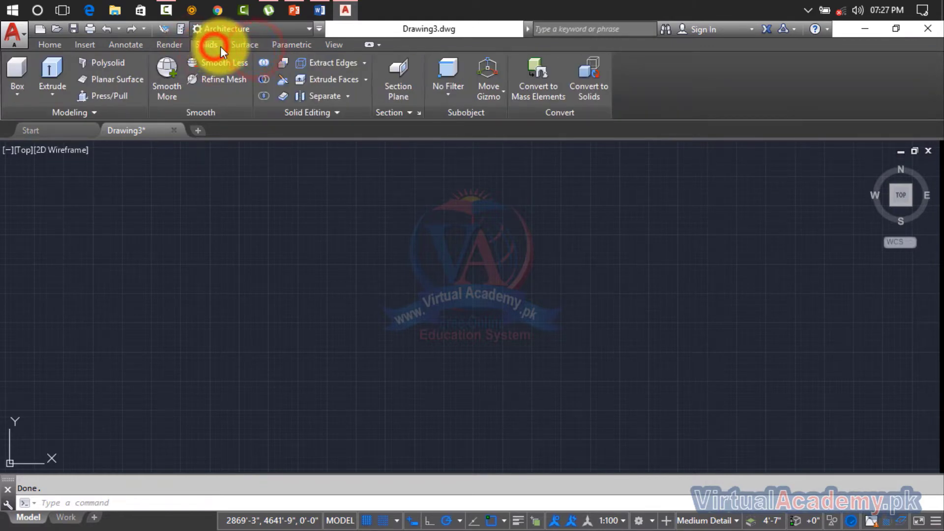
click(291, 45)
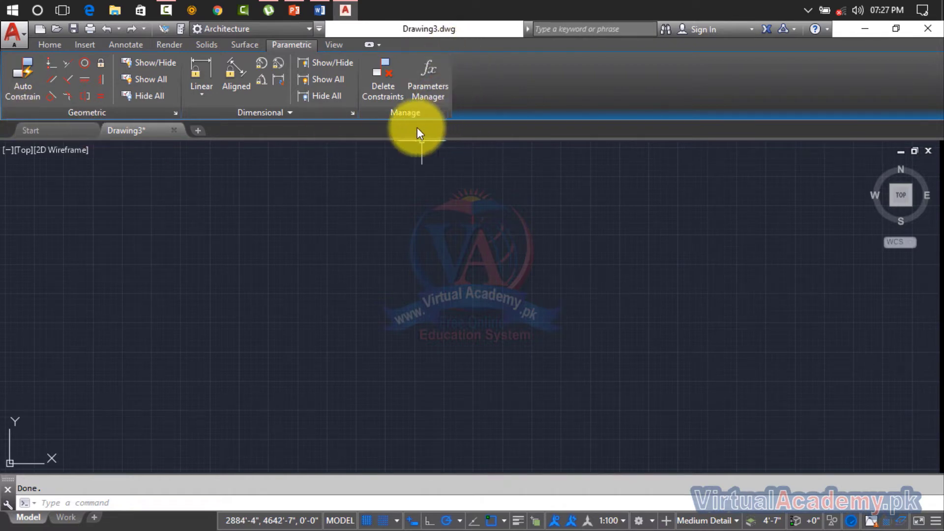
Step back through Surface, Solids and Render tools, ending on the annotation tools
click(244, 45)
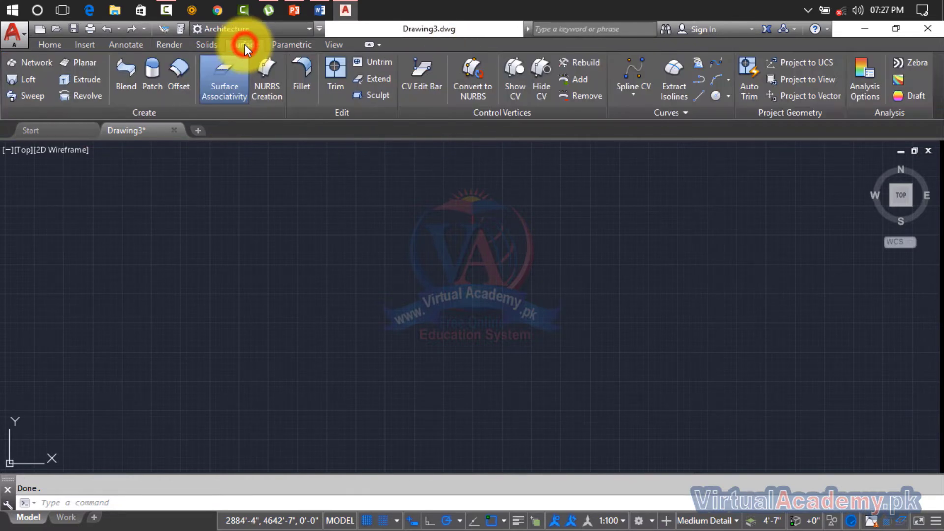
click(210, 46)
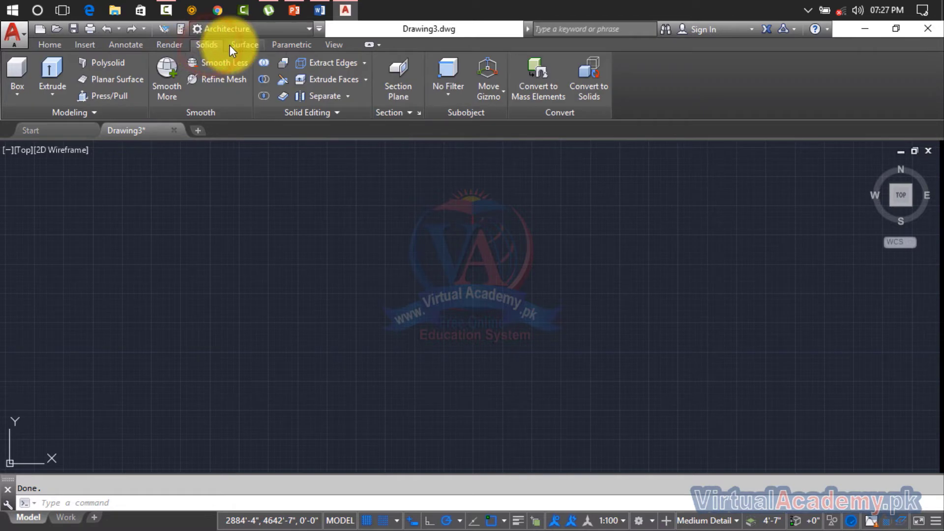
click(169, 45)
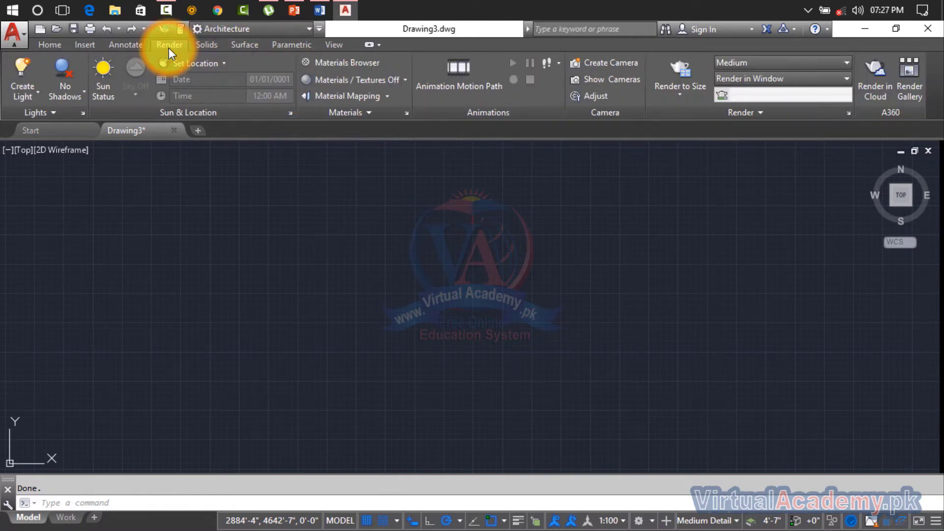
click(132, 44)
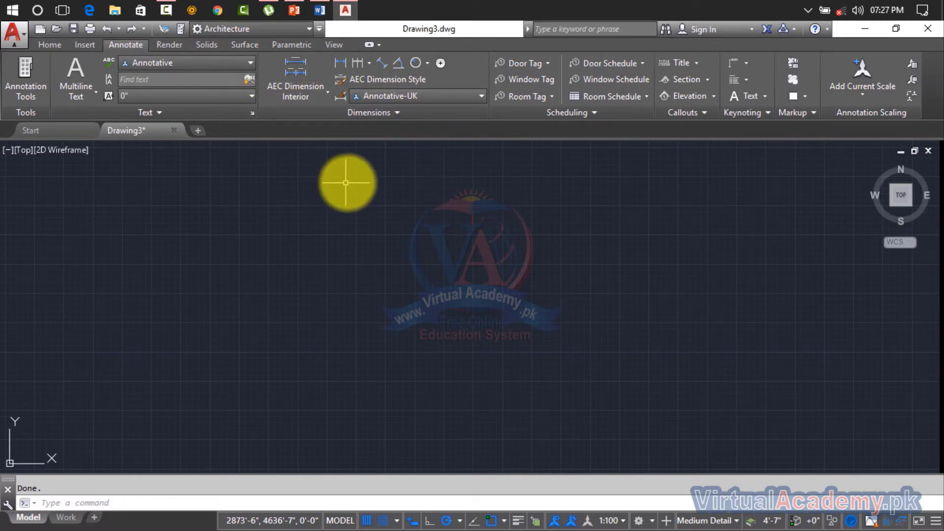
Switch the ribbon back to the Parametric constraint tools
click(295, 46)
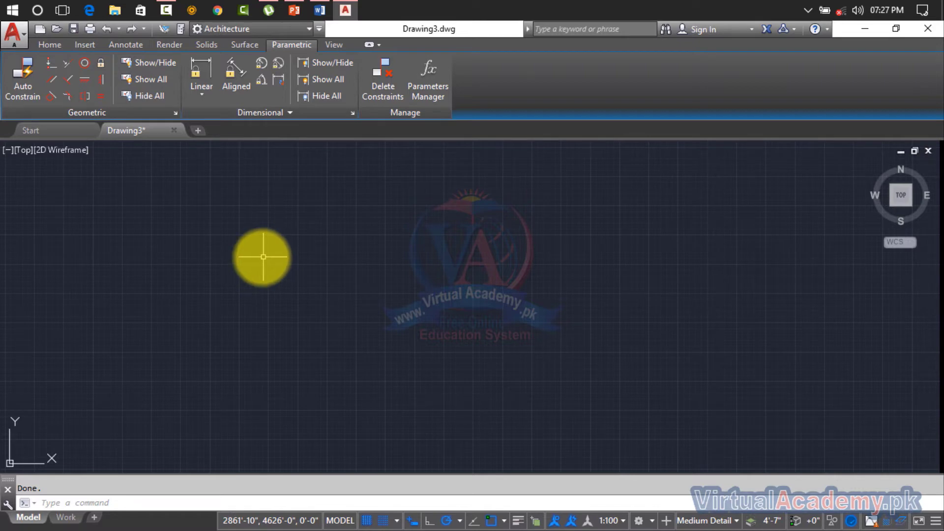
Draw a vertical line on the left, then a slightly slanted line just right of it
key(Return)
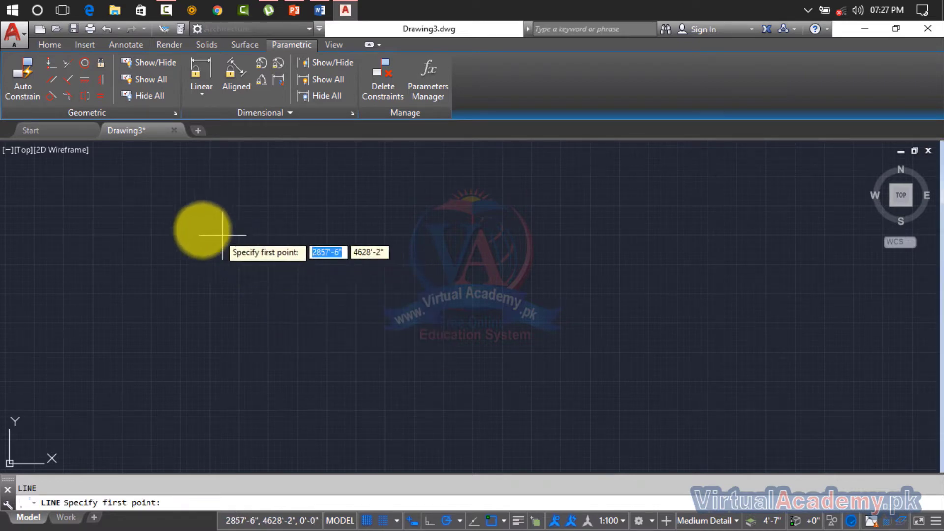
click(161, 162)
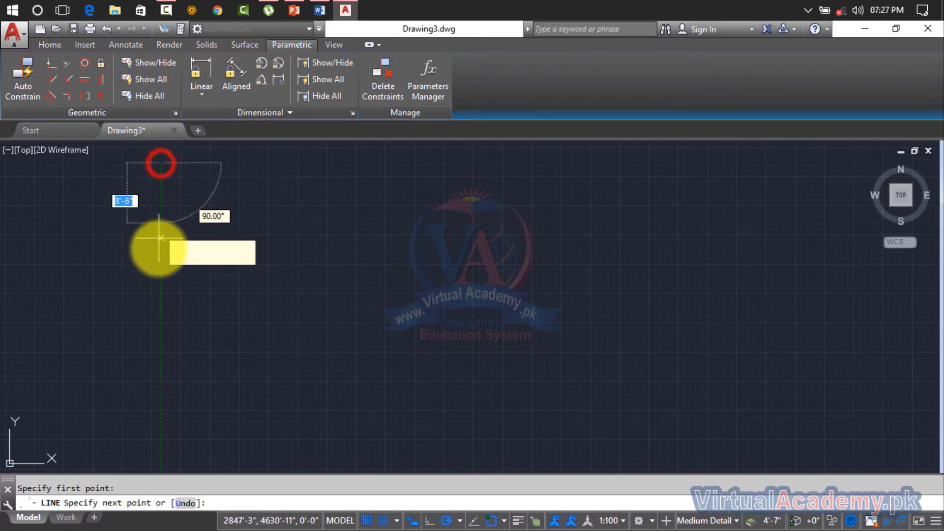
click(161, 278)
key(Return)
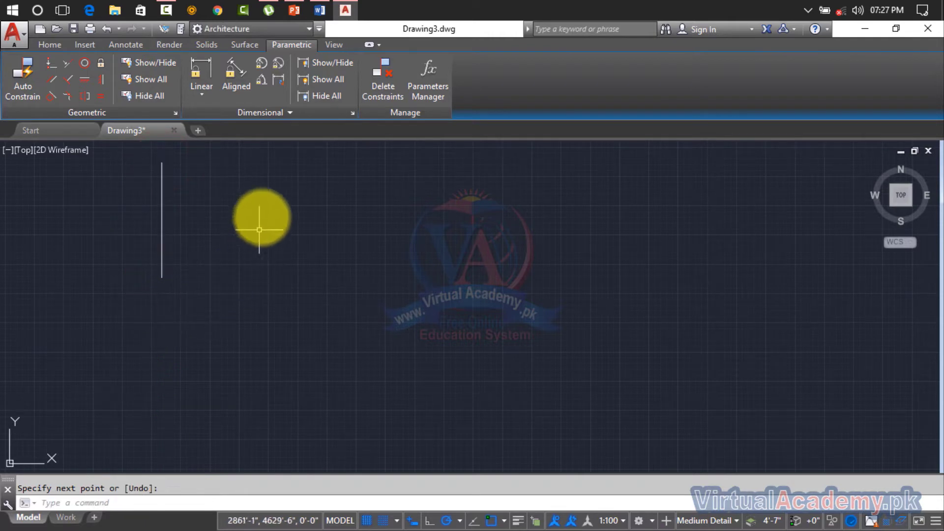
click(264, 172)
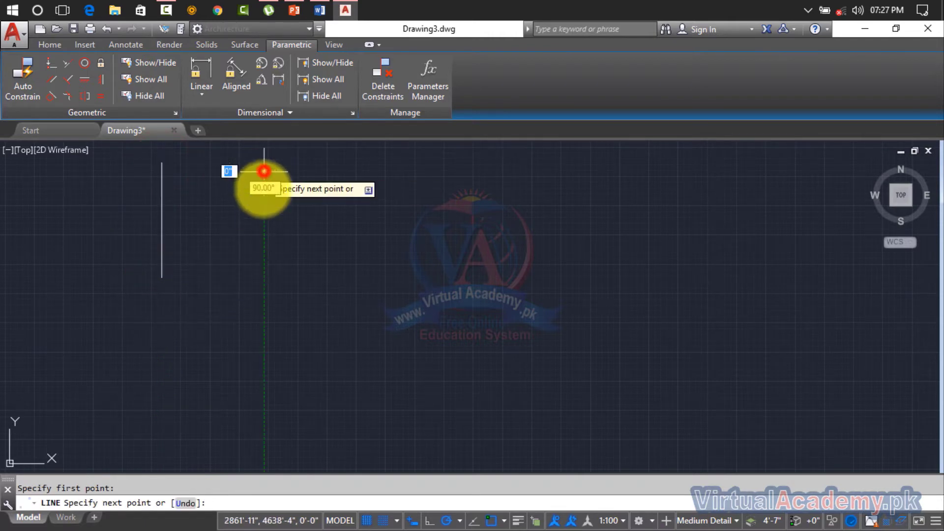
click(253, 292)
key(Return)
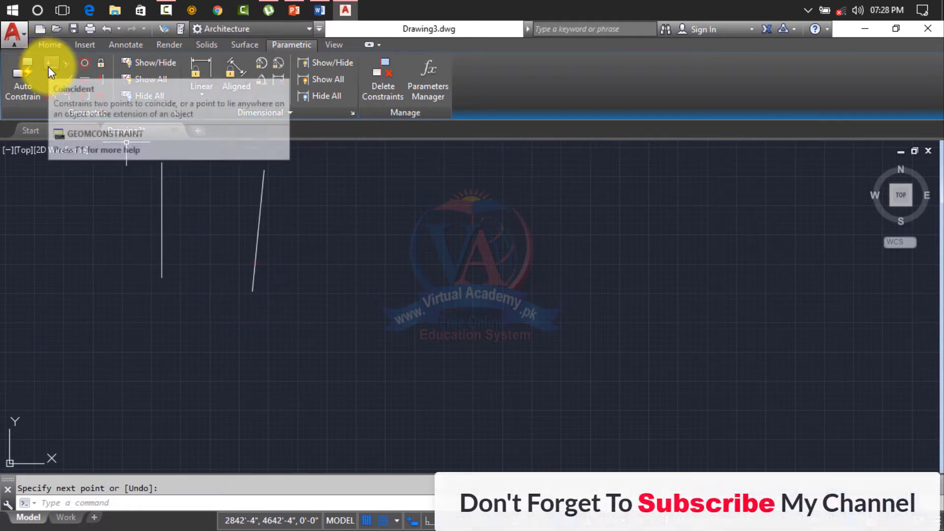
mouse_move(51, 64)
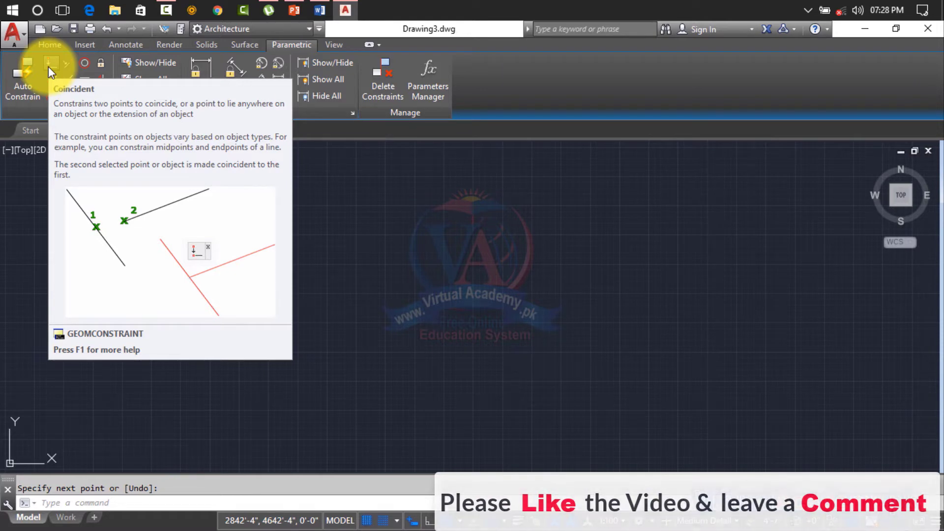
Apply a Coincident constraint joining the two lines, then undo it
click(50, 66)
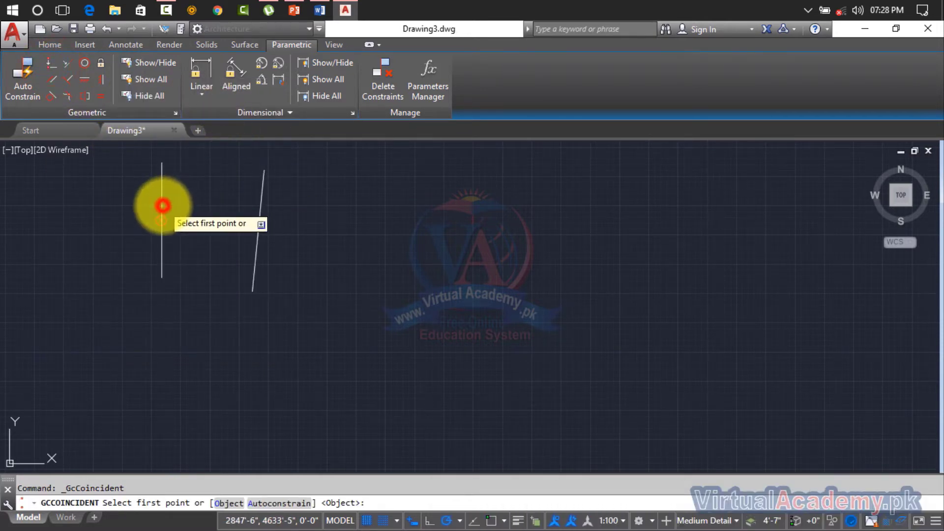
click(163, 205)
click(163, 221)
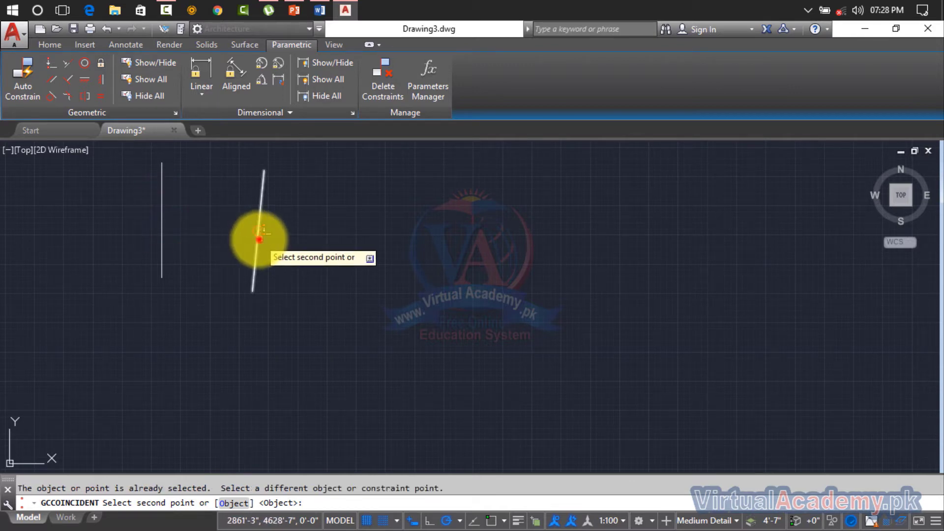
click(260, 237)
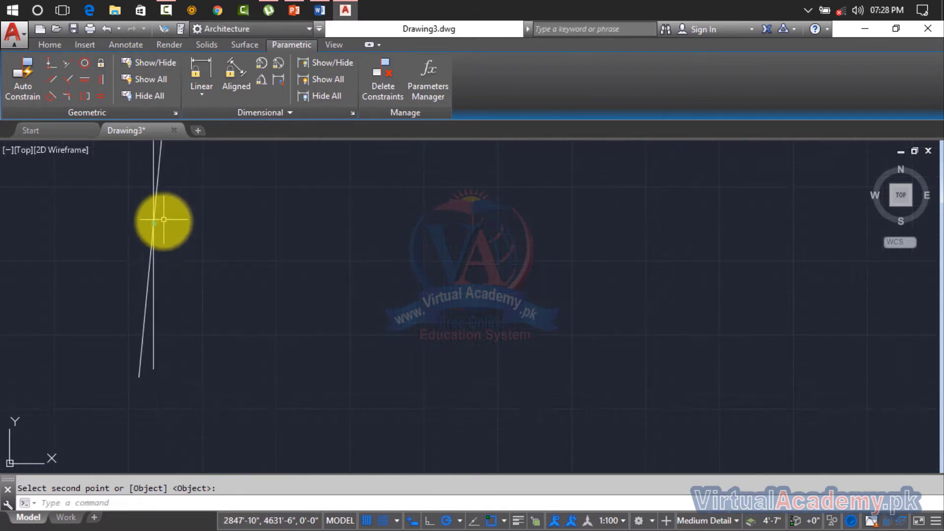
scroll(265, 229, down, 2)
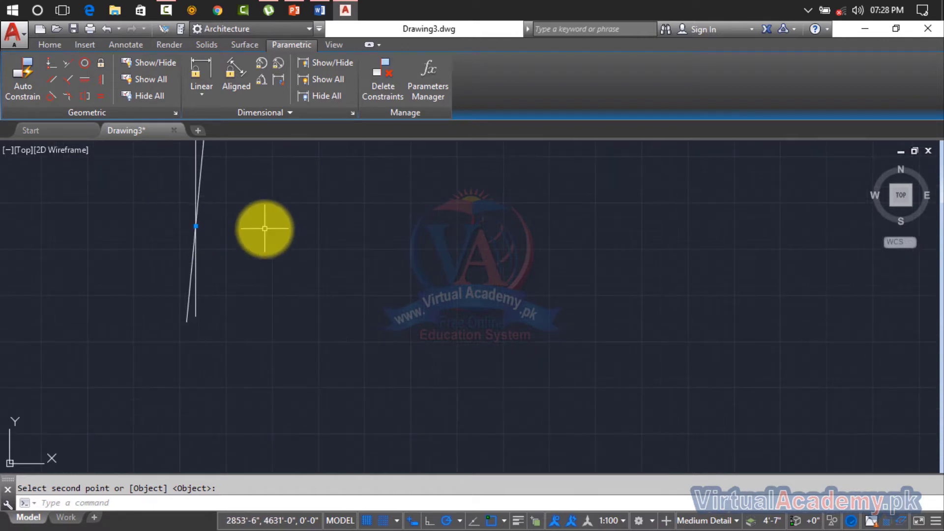
scroll(265, 229, down, 2)
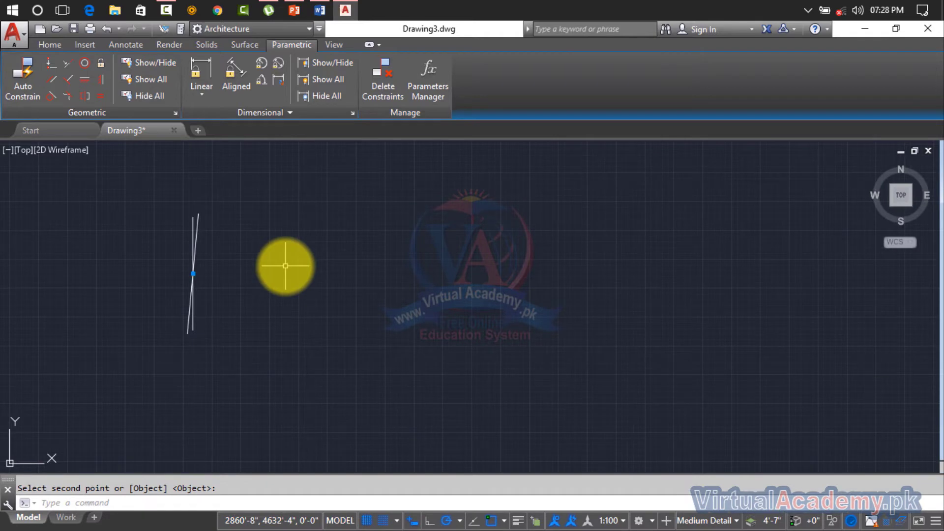
key(ctrl+z)
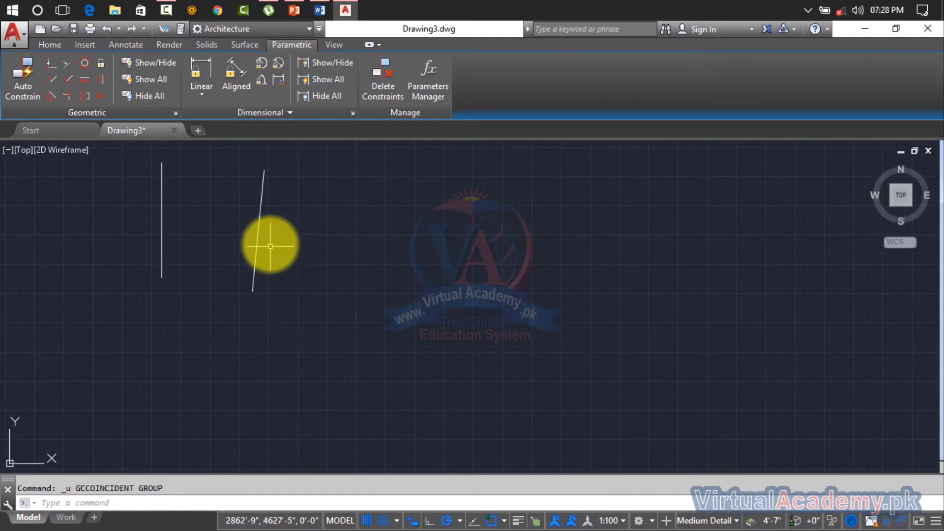
Stretch the slanted line's top endpoint up and right into a shallower diagonal
click(264, 170)
click(340, 233)
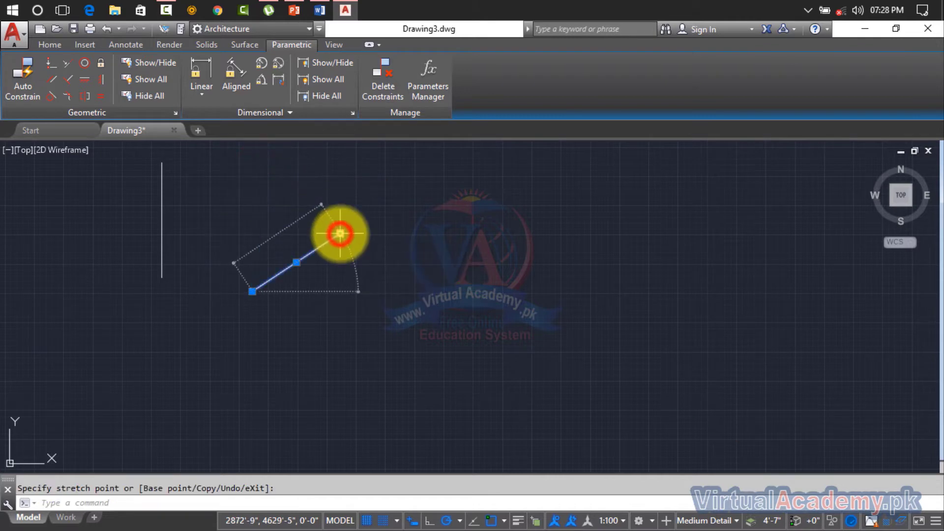
key(Escape)
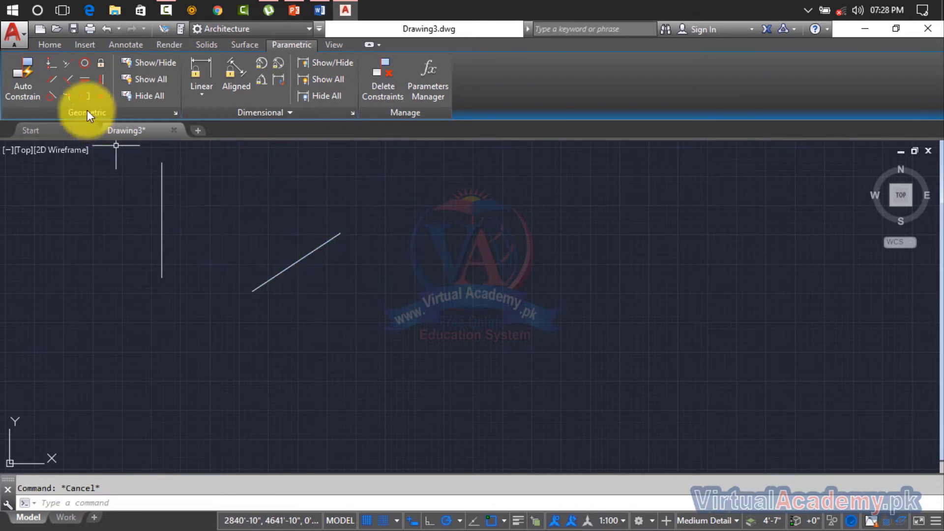
click(52, 68)
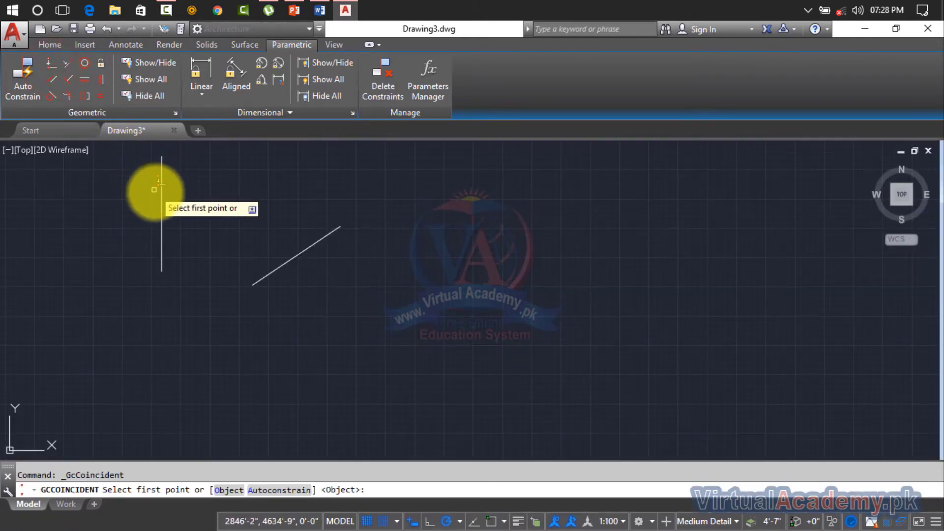
click(162, 214)
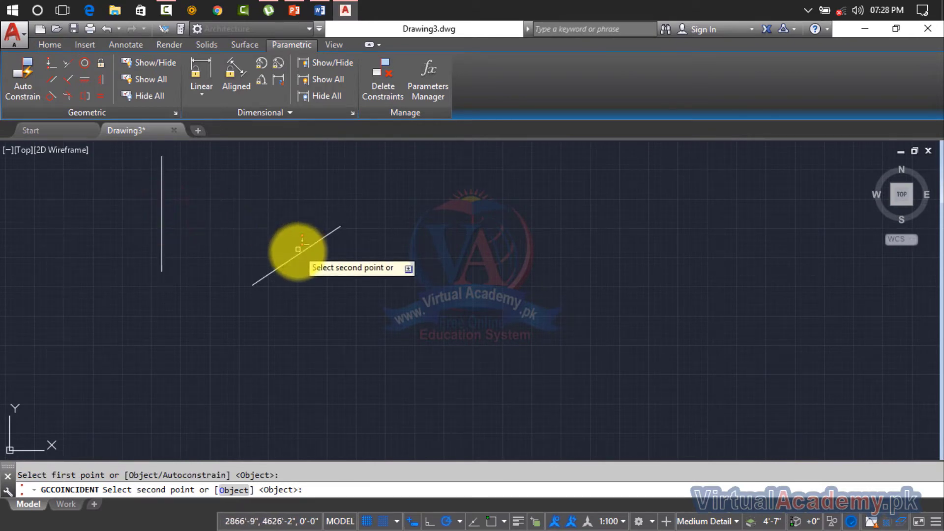
click(297, 255)
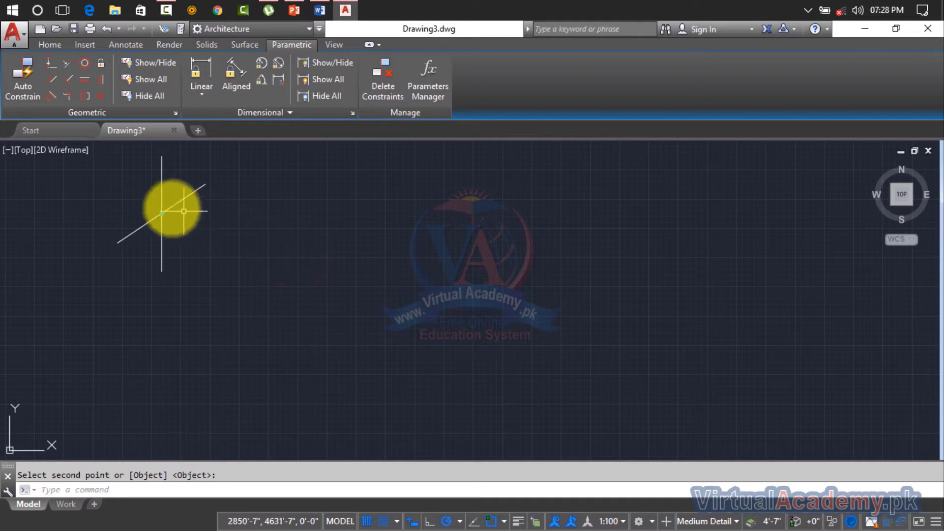
middle_drag(165, 211, 236, 270)
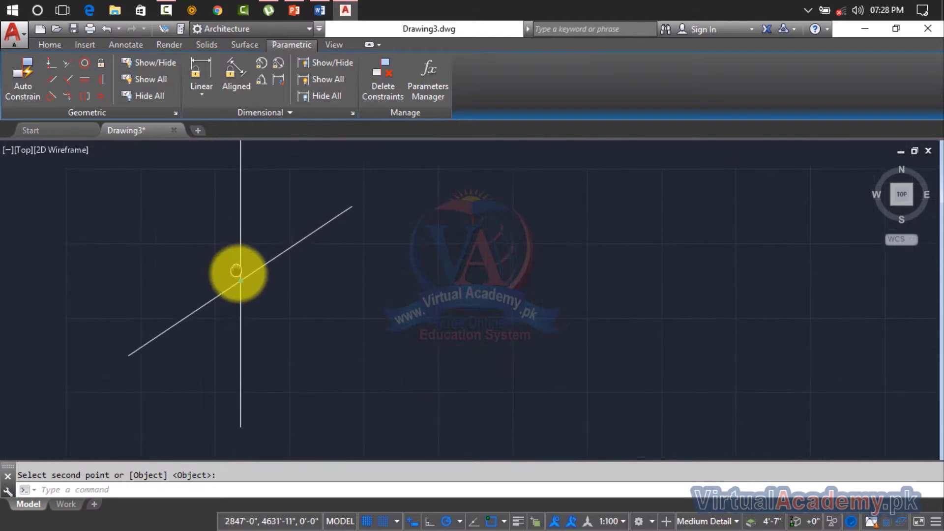
scroll(241, 269, down, 2)
key(ctrl+z)
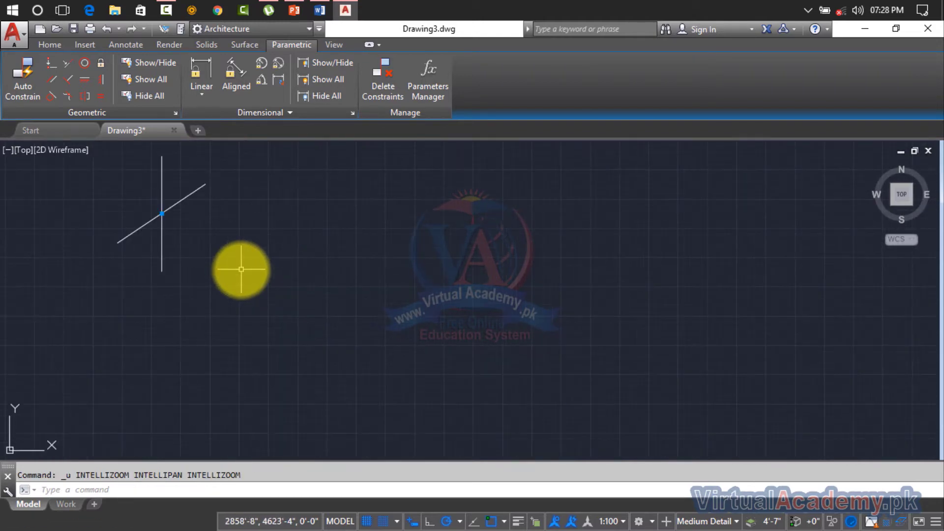
key(ctrl+z)
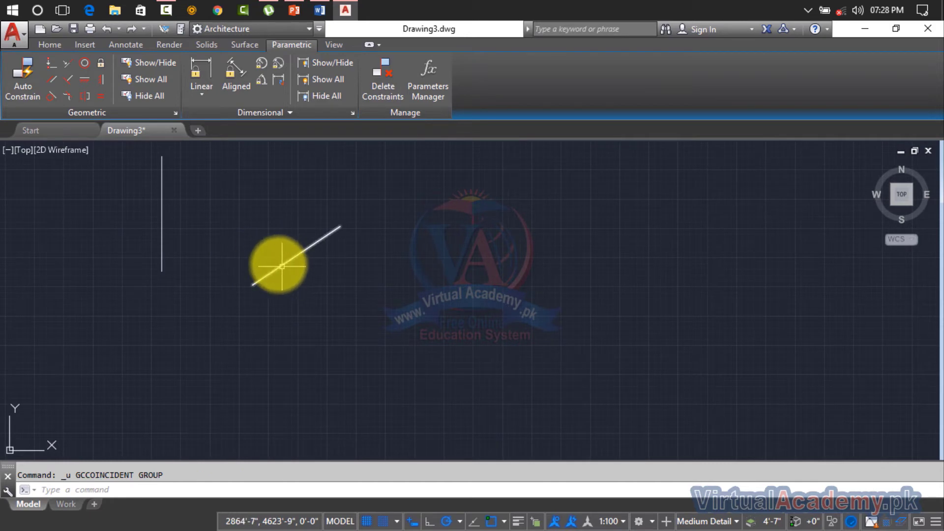
click(51, 64)
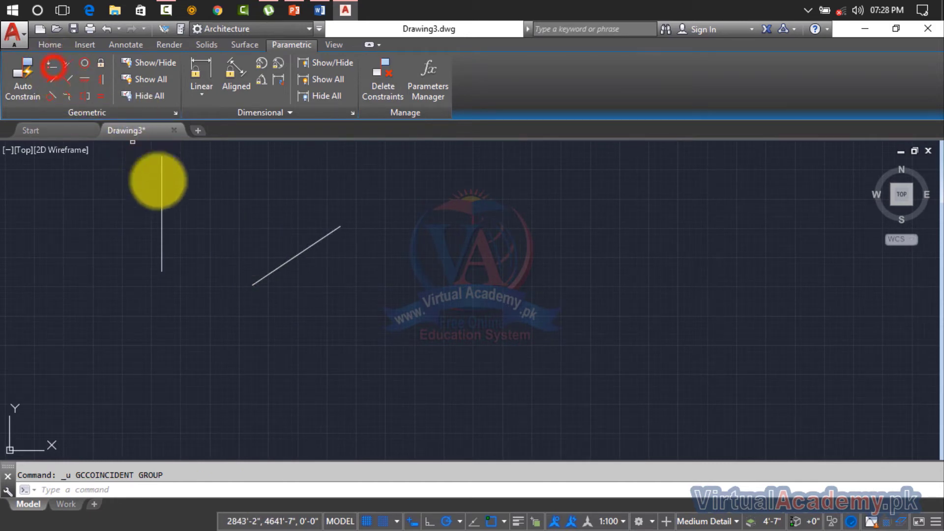
click(162, 268)
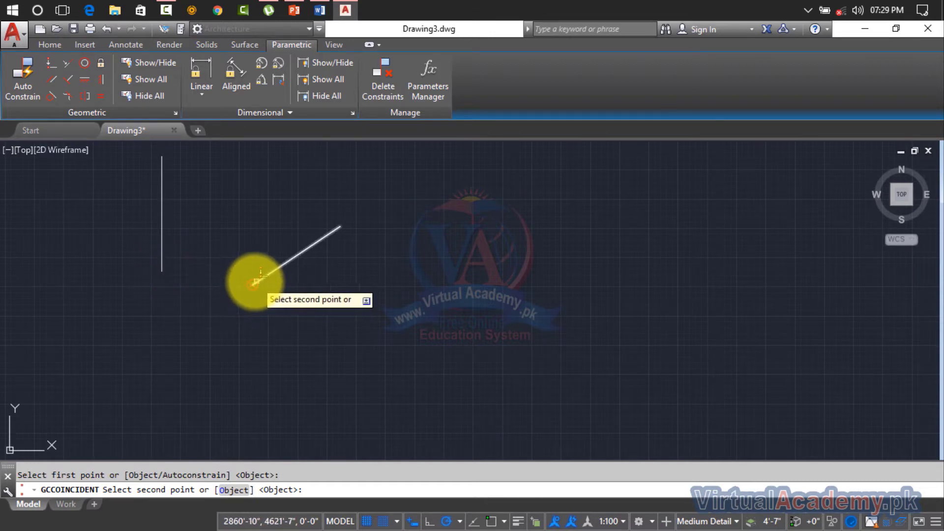
click(252, 283)
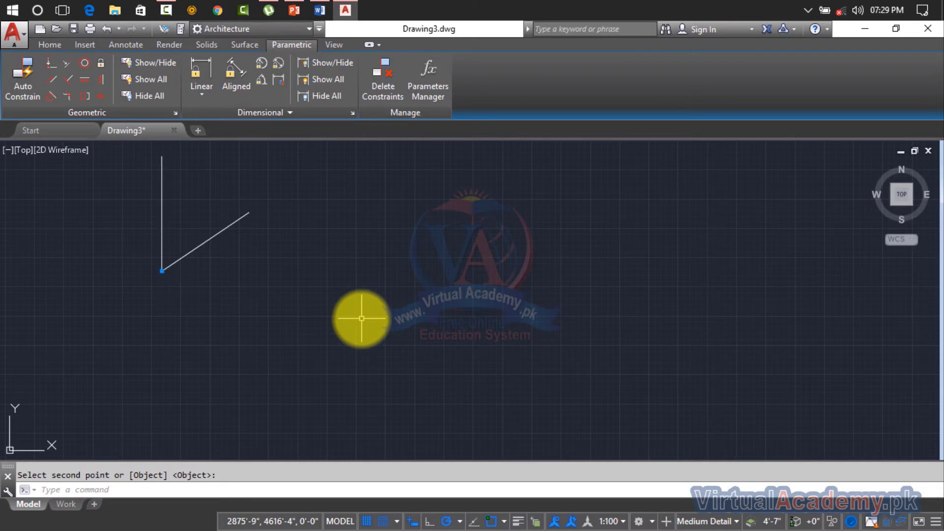
key(ctrl+z)
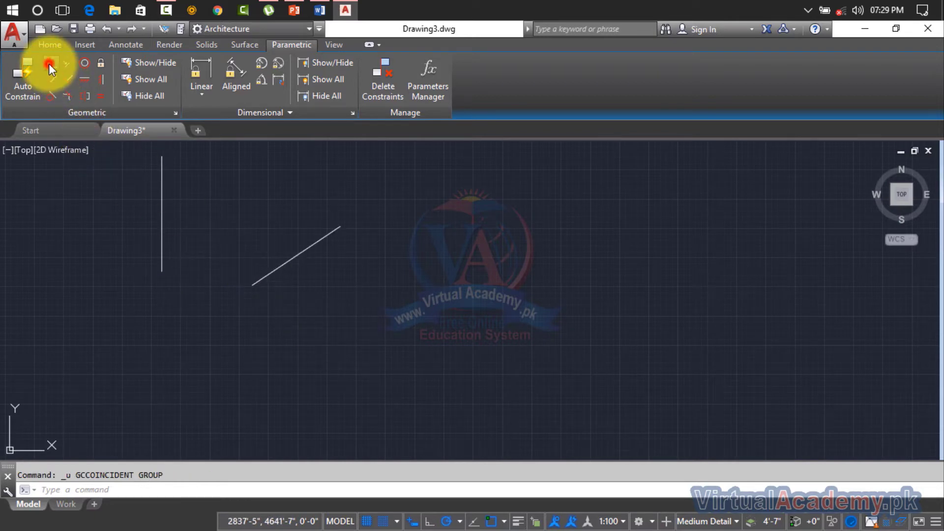
click(48, 64)
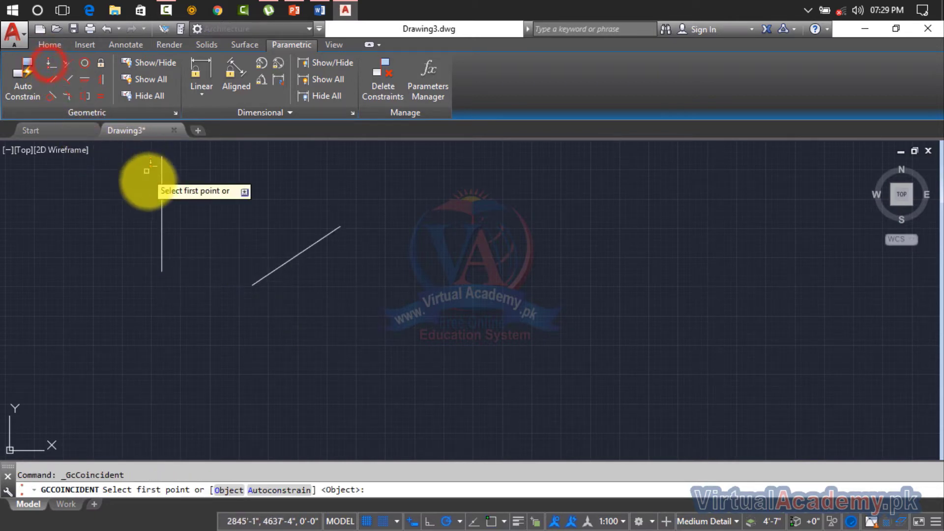
click(162, 214)
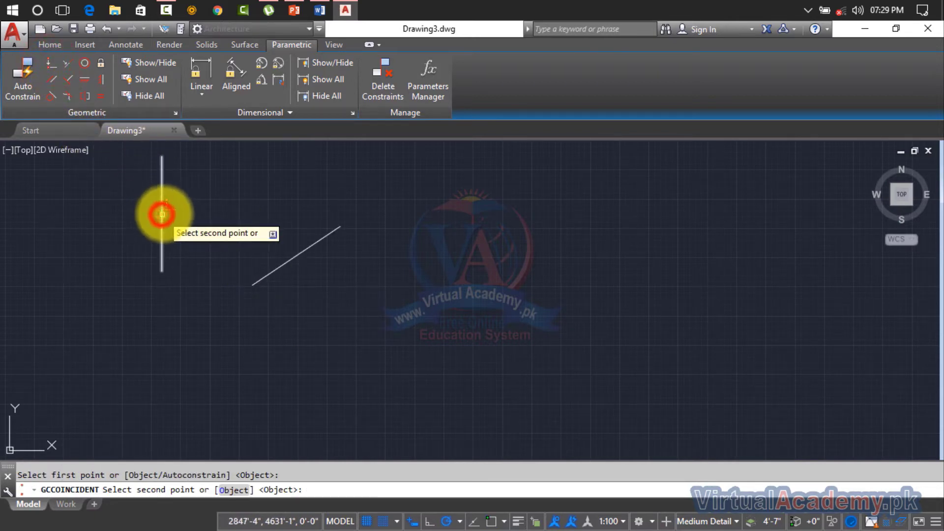
click(252, 287)
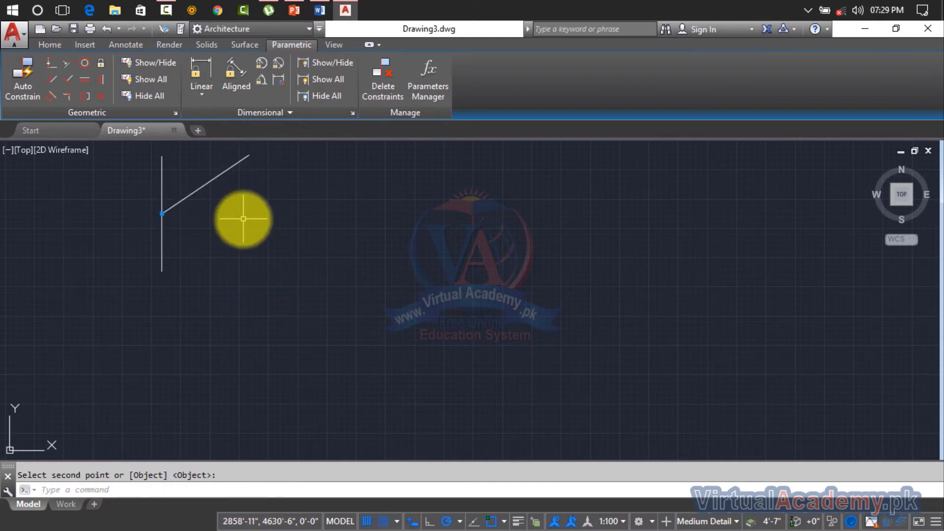
click(248, 155)
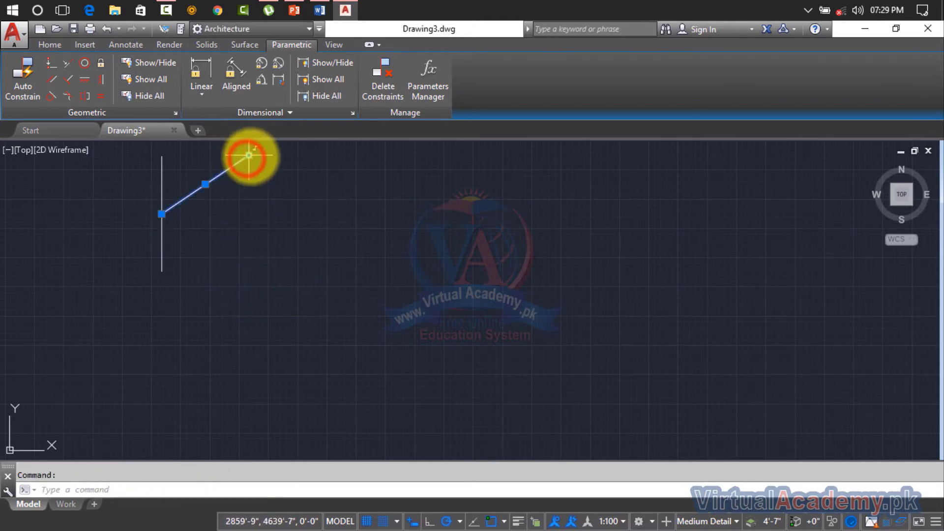
click(249, 156)
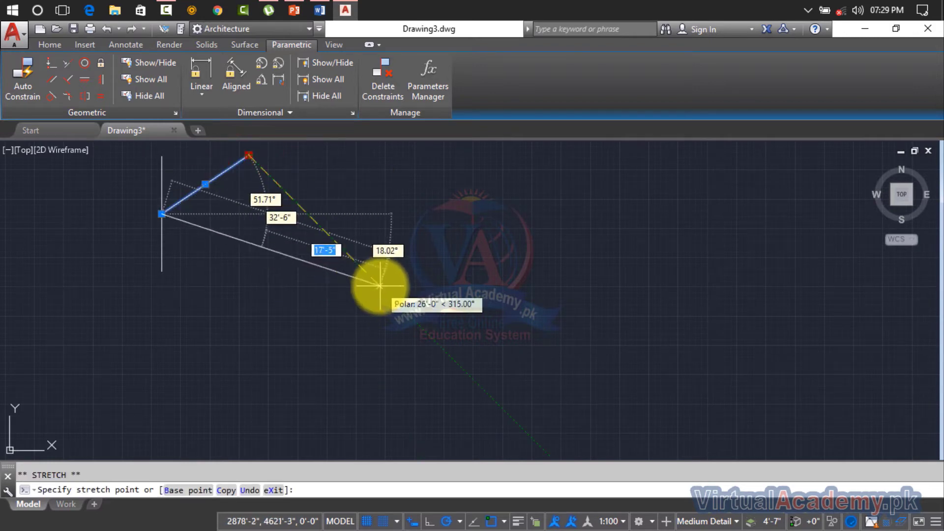
click(125, 249)
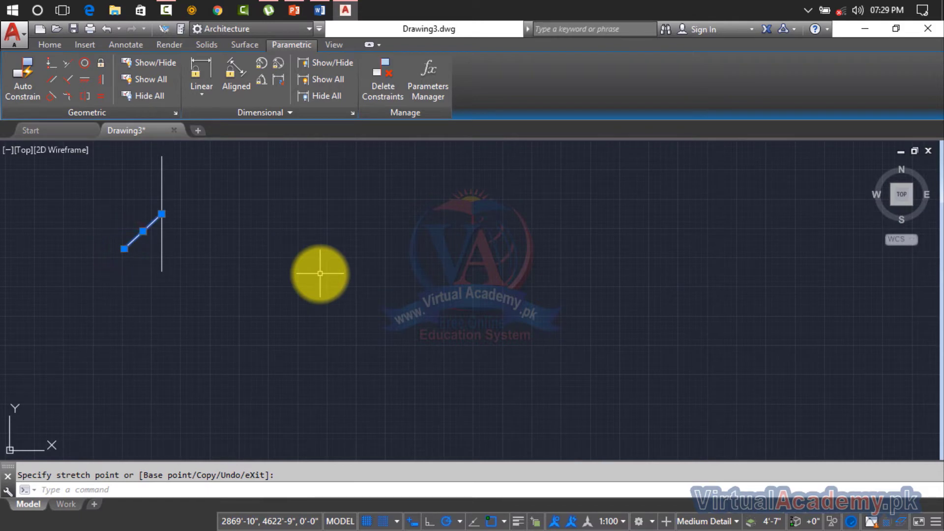
key(ctrl+z)
key(ctrl+z)
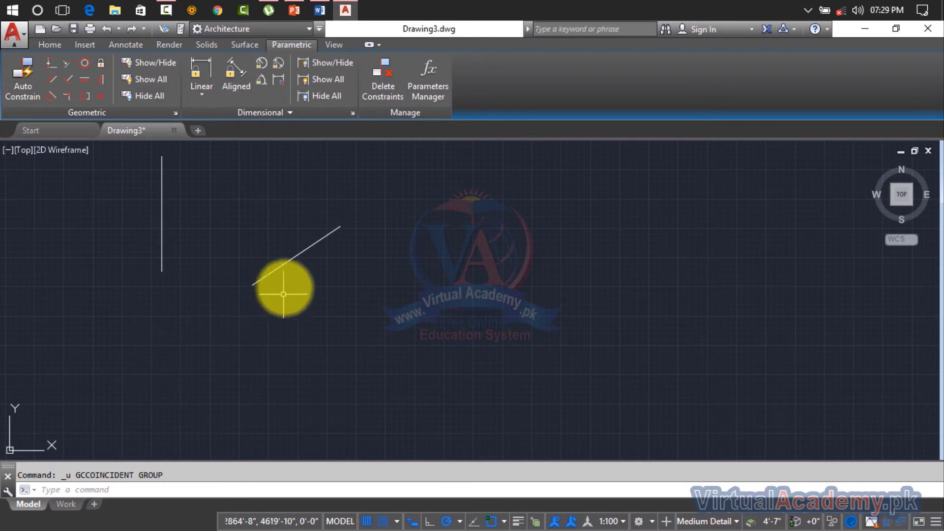
click(67, 65)
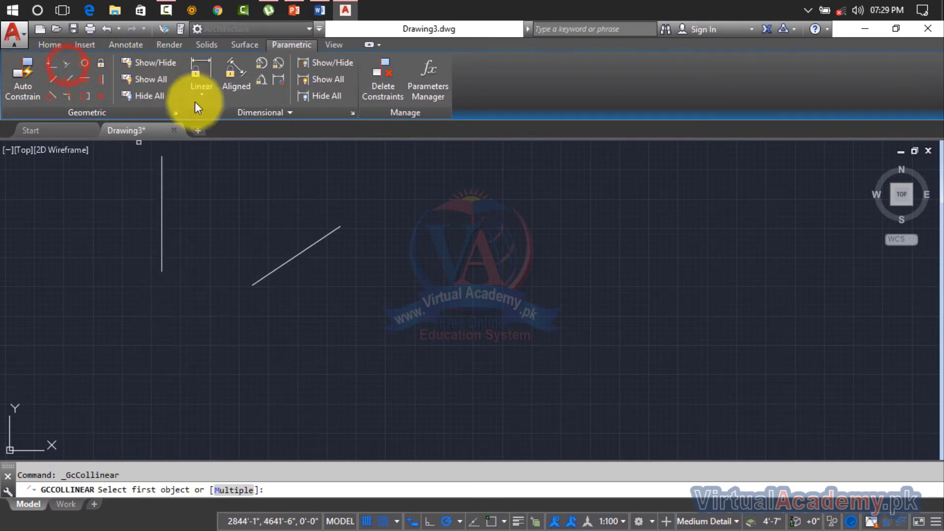
click(165, 222)
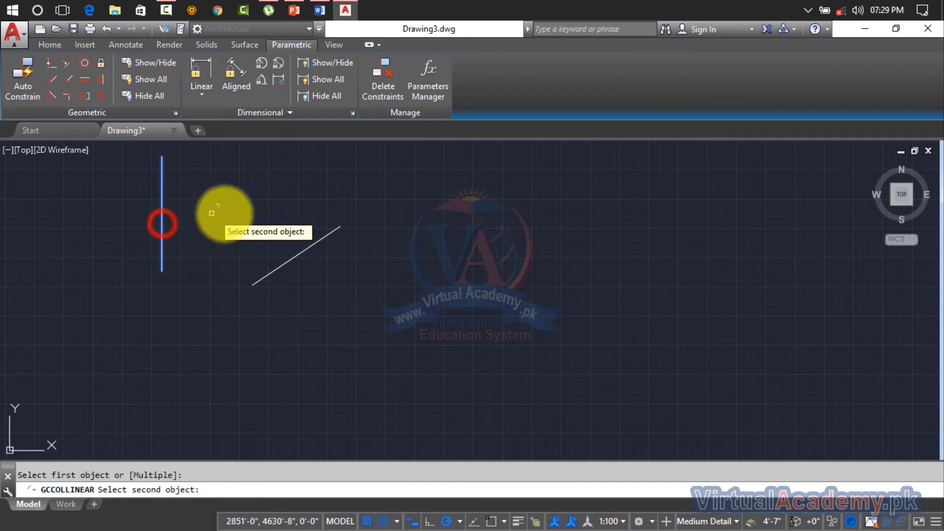
click(302, 253)
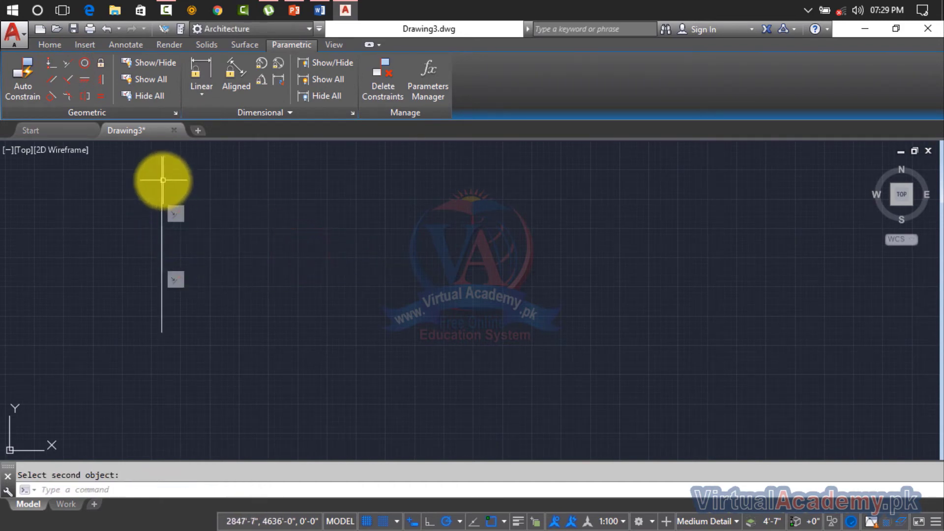
click(161, 180)
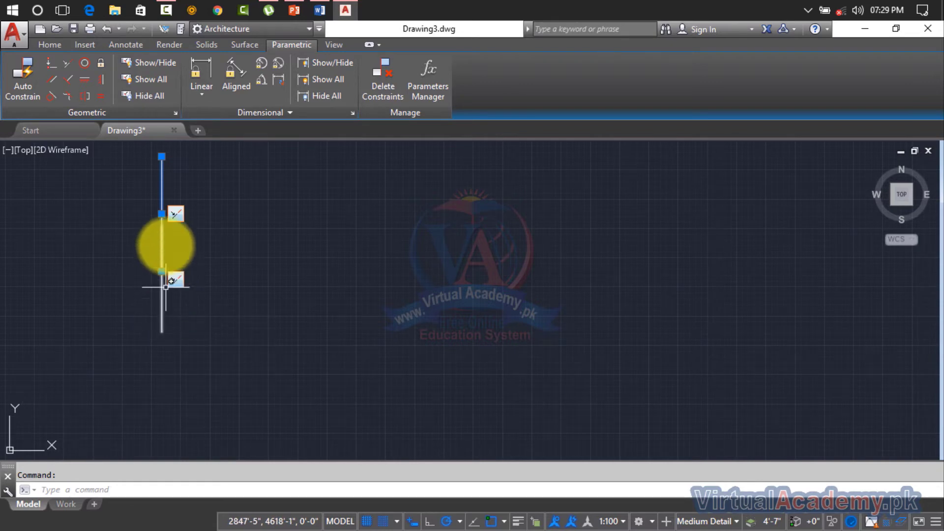
click(158, 238)
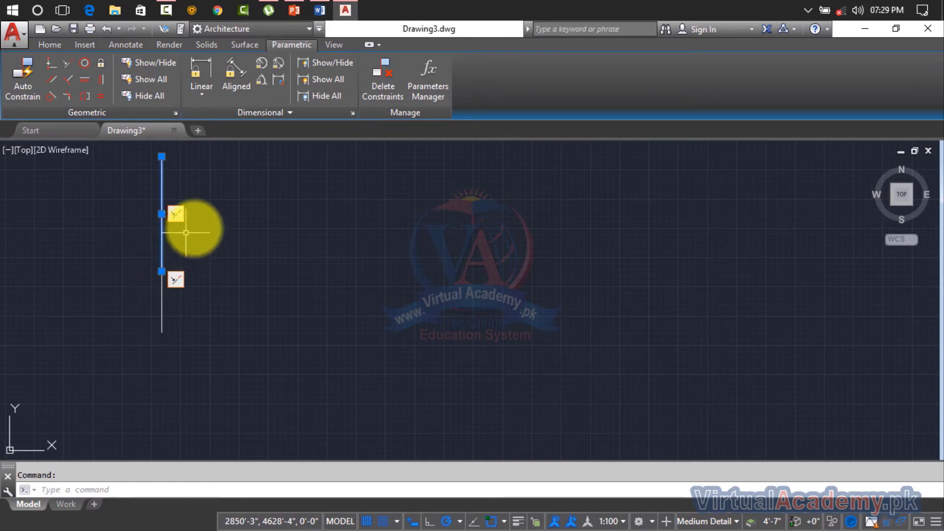
middle_drag(175, 197, 312, 230)
scroll(311, 230, up, 2)
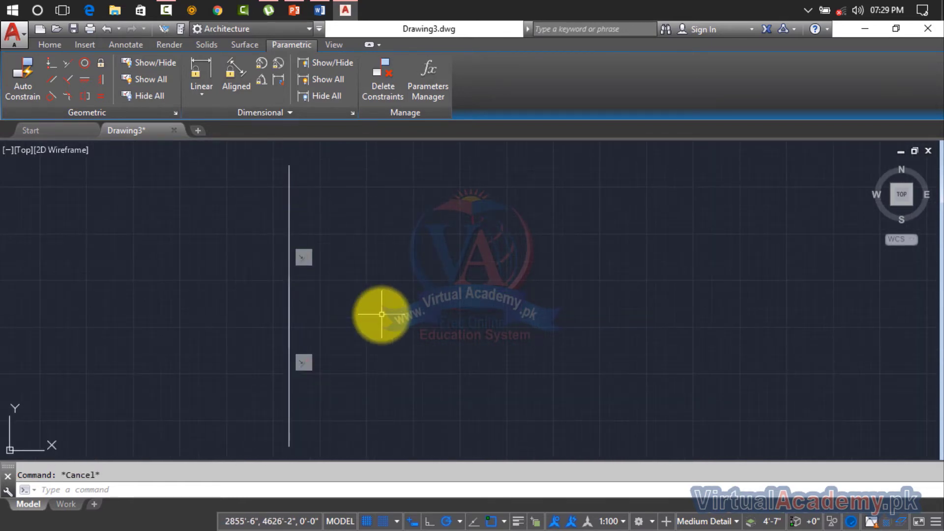
key(ctrl+z)
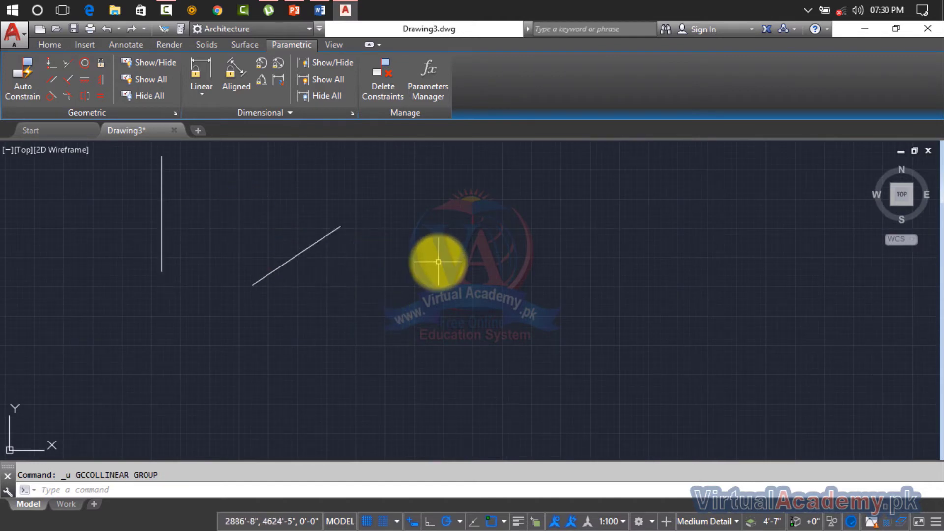
Draw two similar-sized circles with the C command, the second to the first's upper right
text(c)
key(Return)
click(681, 215)
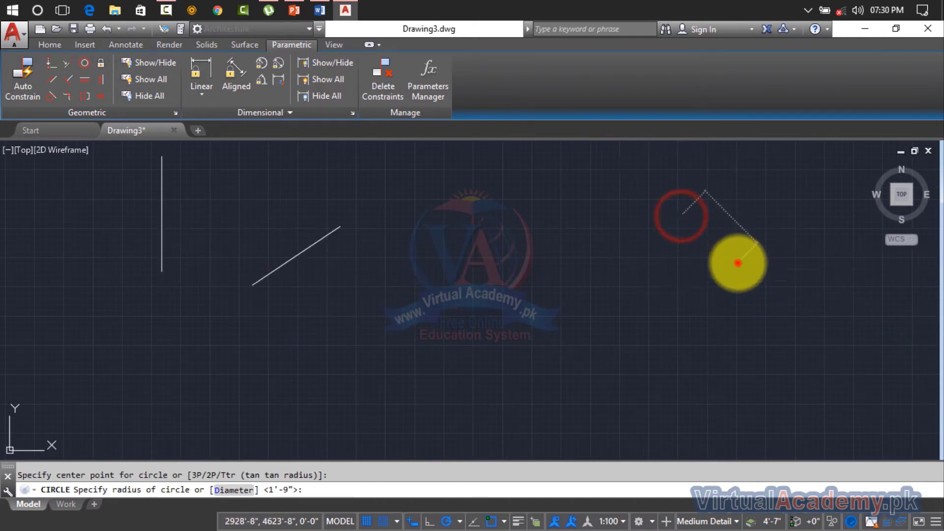
click(738, 263)
middle_drag(731, 228, 506, 281)
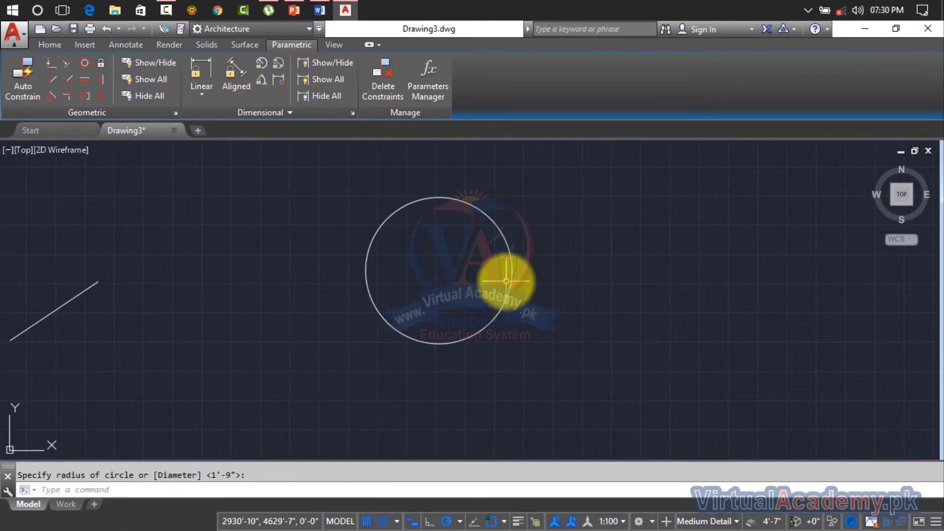
text(c)
key(Return)
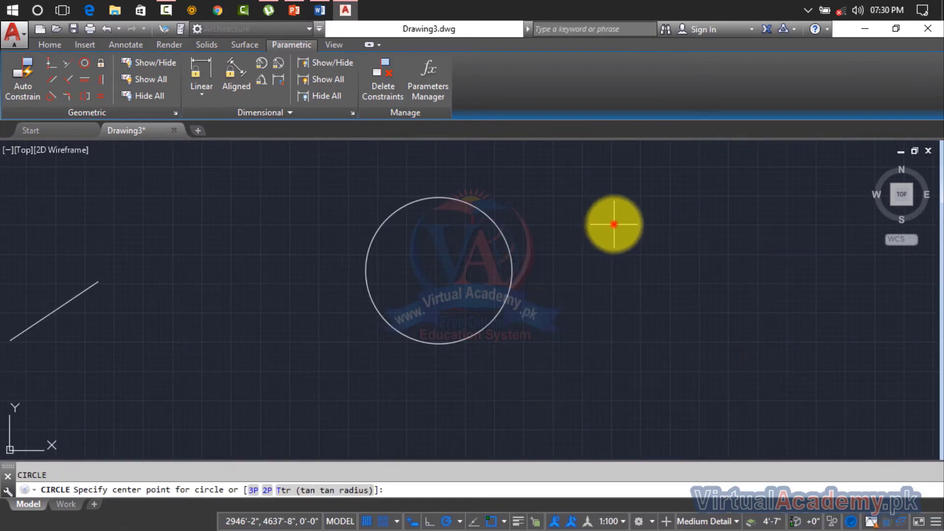
click(614, 225)
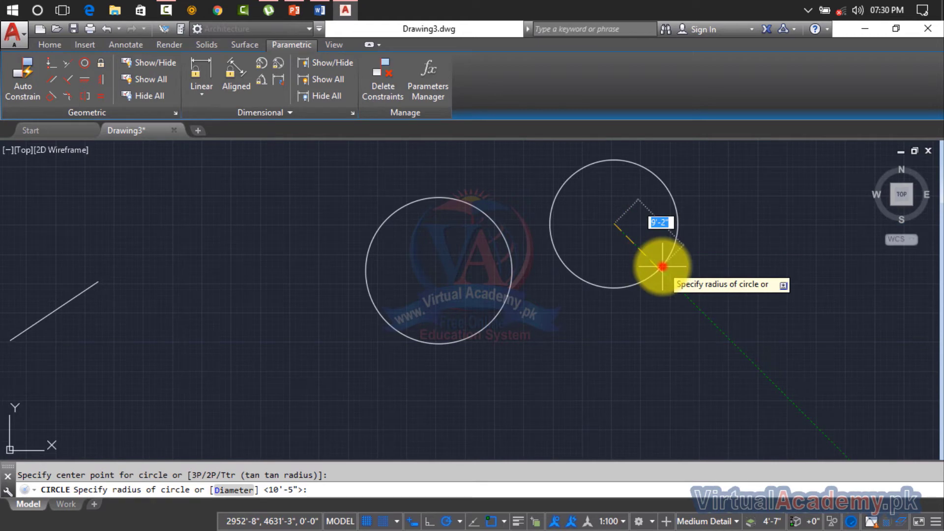
click(662, 266)
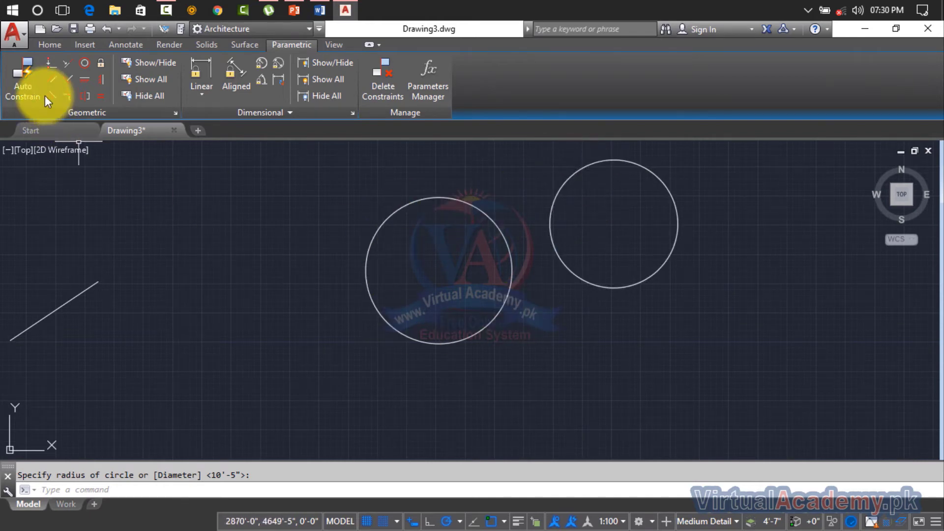
Apply a Concentric constraint centring the left circle on the right circle
click(84, 63)
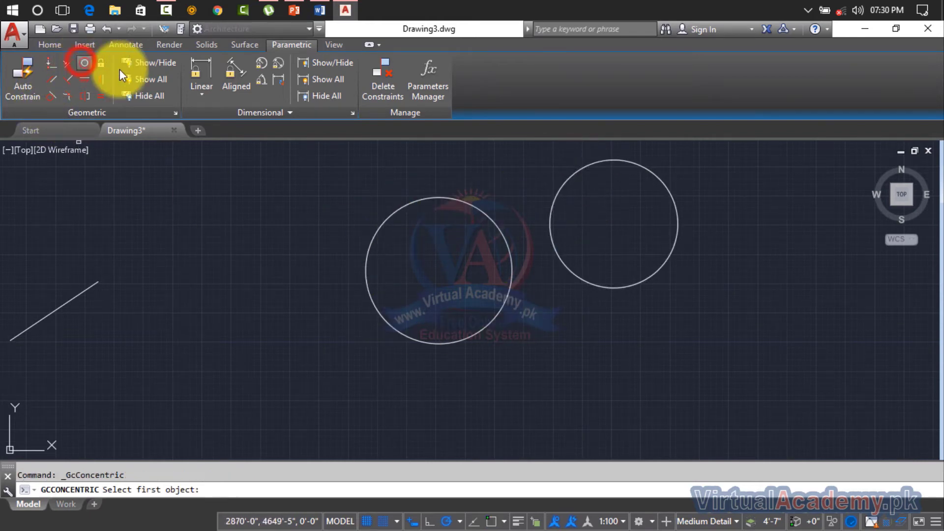
click(569, 181)
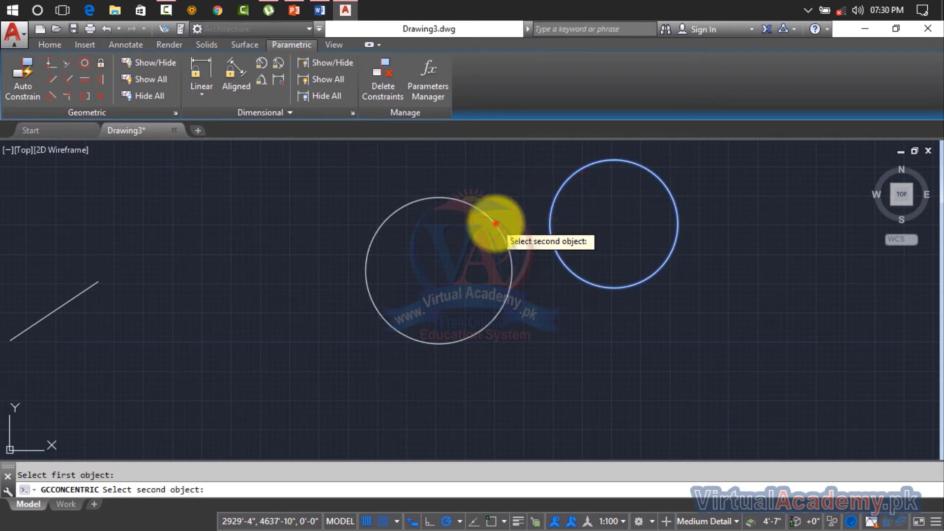
click(495, 223)
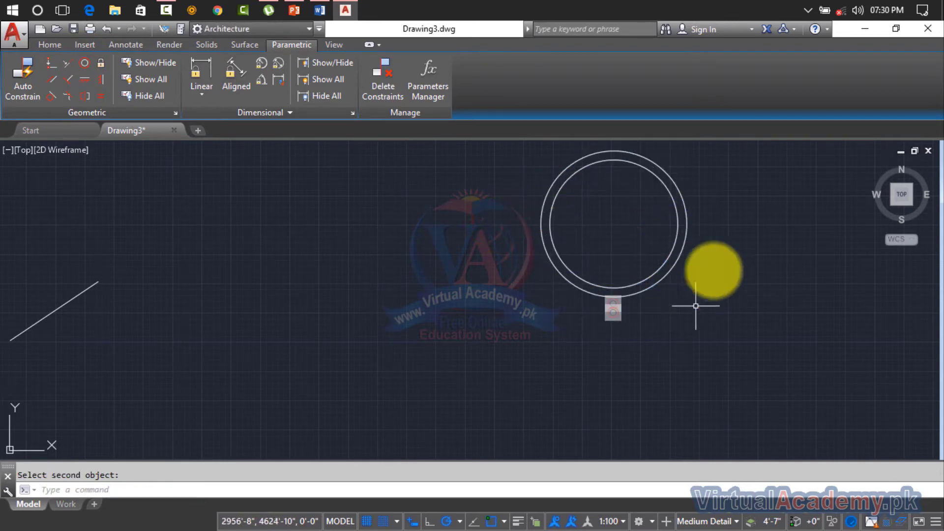
middle_drag(668, 280, 327, 298)
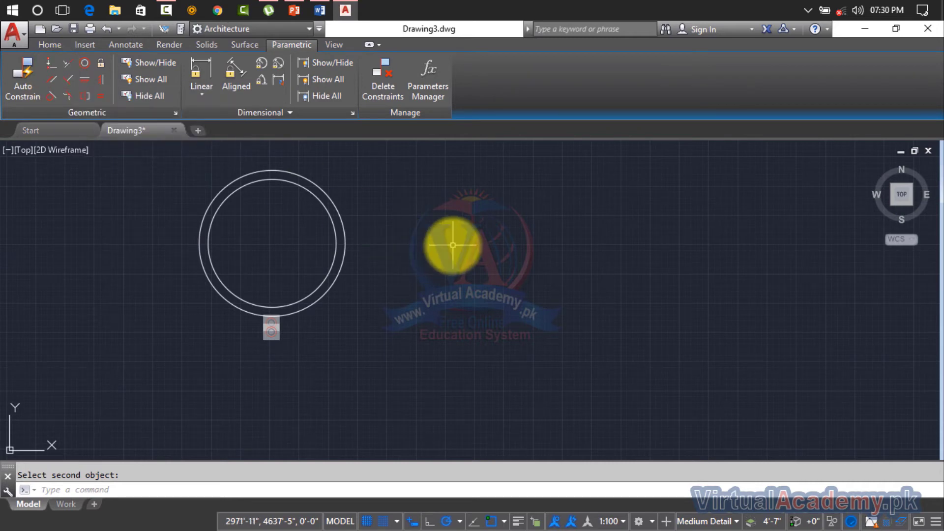
Cancel the pending prompt and frame both lines and the circles in view
text(l)
key(Escape)
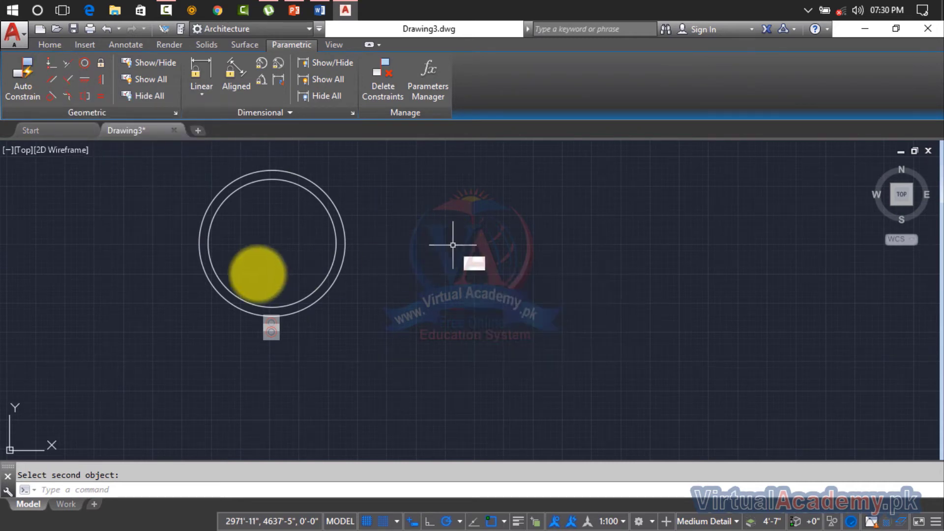
key(Escape)
middle_drag(288, 279, 791, 315)
scroll(288, 300, down, 2)
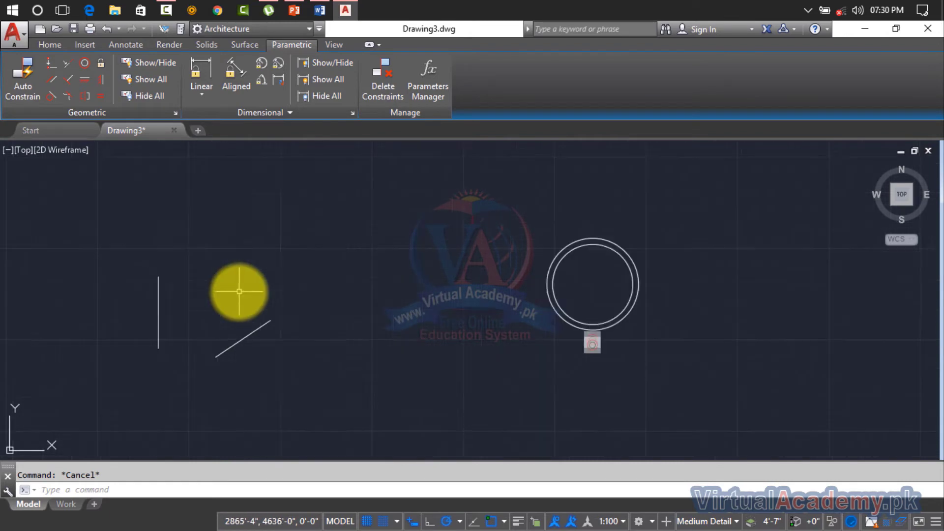
middle_drag(238, 289, 354, 232)
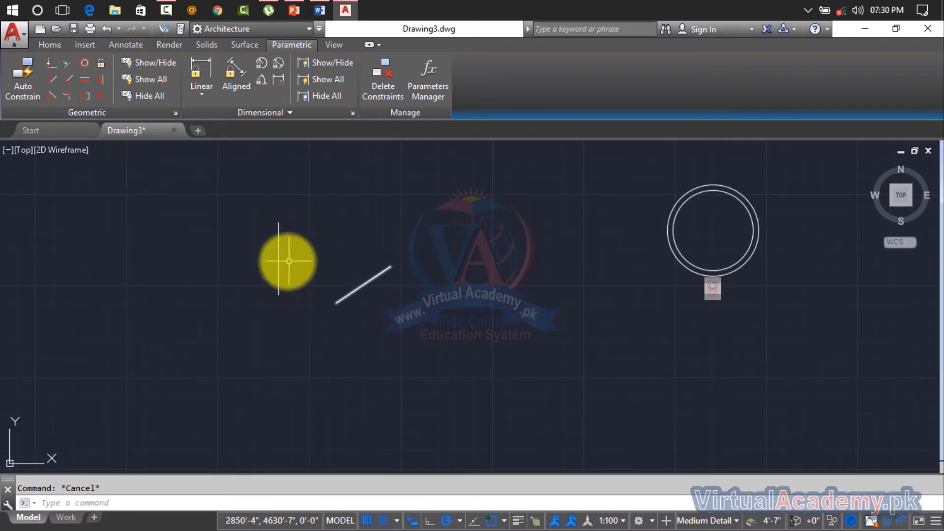
Make the diagonal line parallel to the vertical line and move it alongside
click(50, 81)
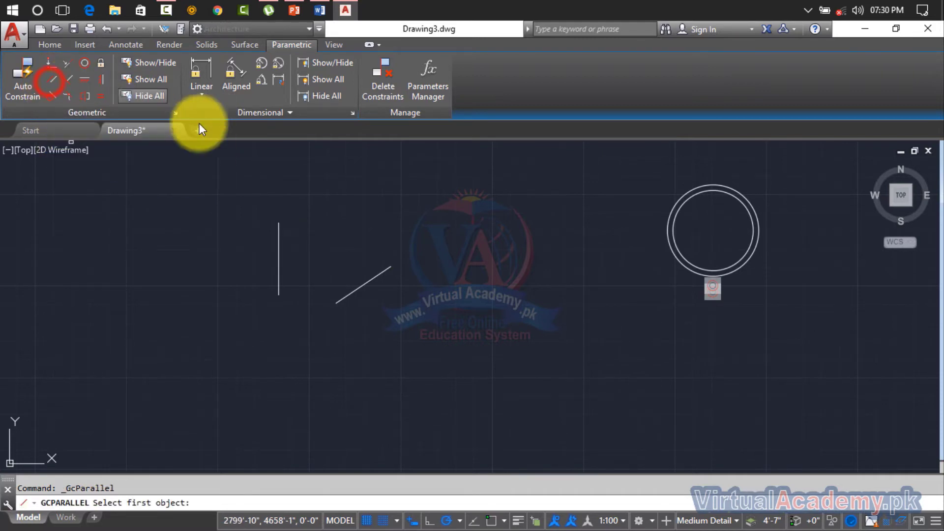
click(279, 263)
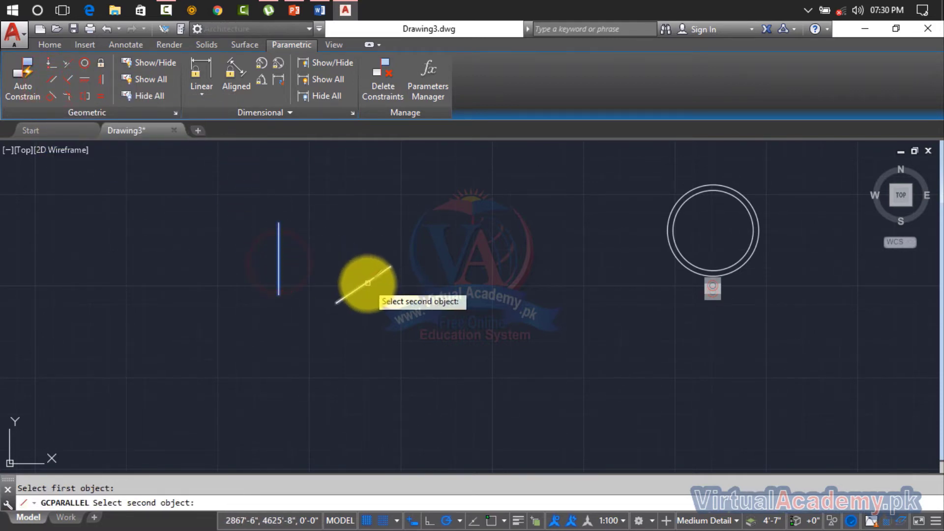
click(358, 288)
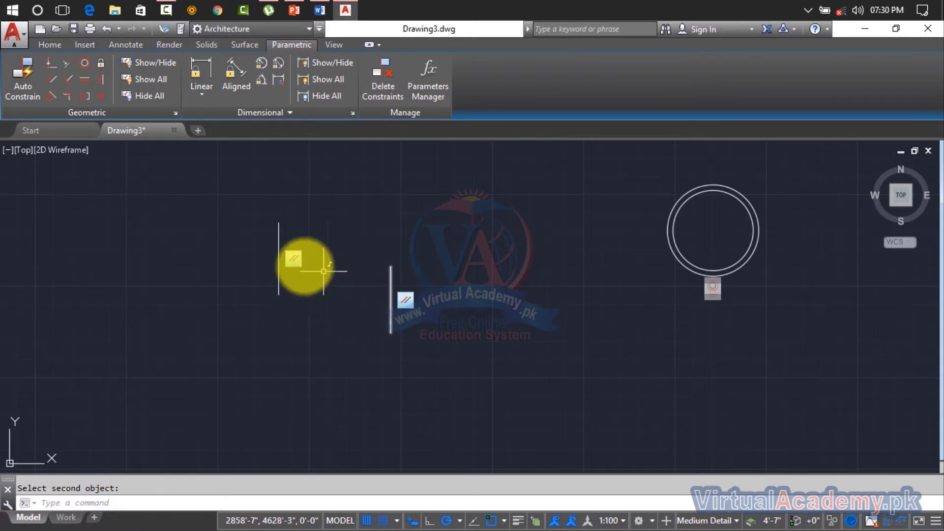
click(390, 300)
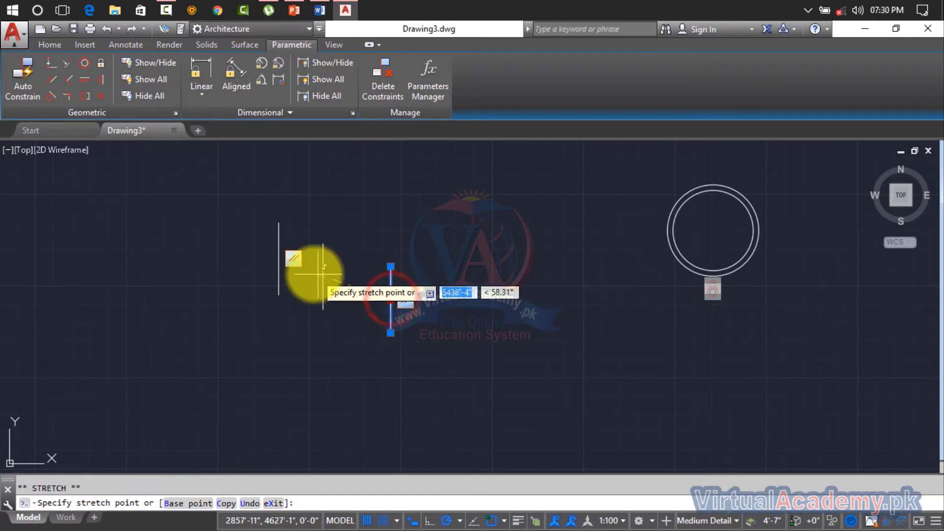
click(285, 264)
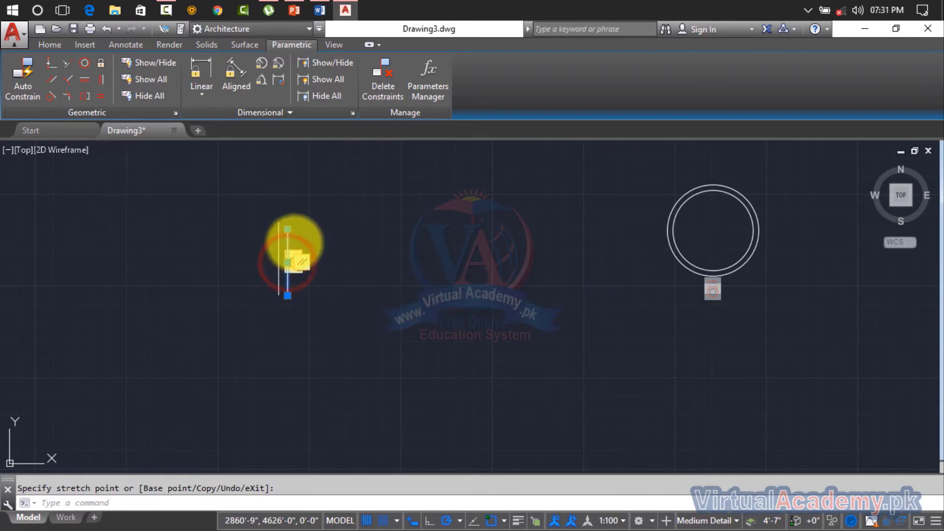
Stretch a line's top endpoint to test the parallel link, then undo the stretch
scroll(291, 232, up, 1)
scroll(278, 229, up, 3)
click(273, 226)
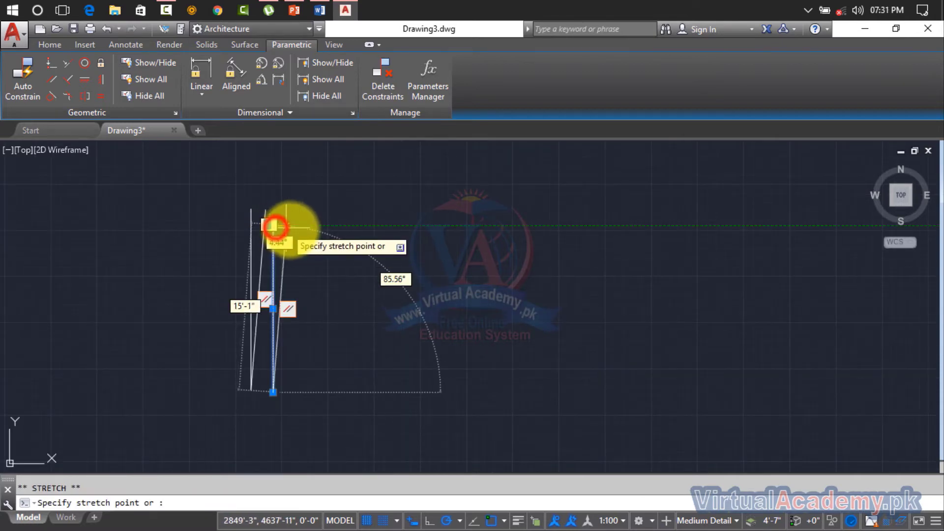
click(400, 270)
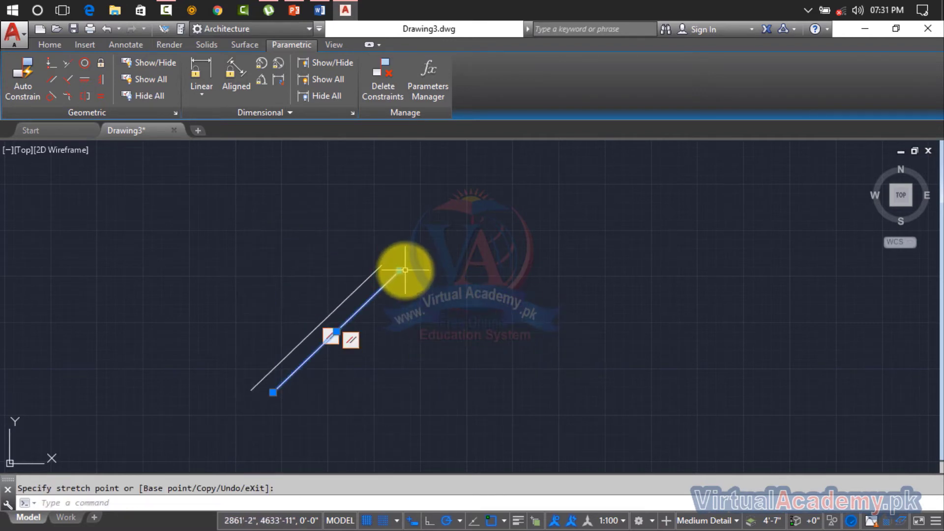
click(399, 270)
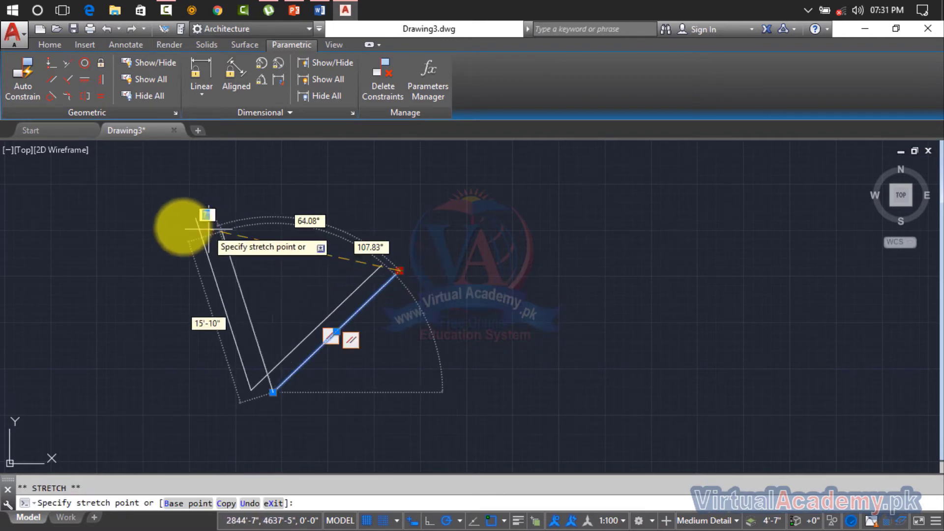
click(154, 225)
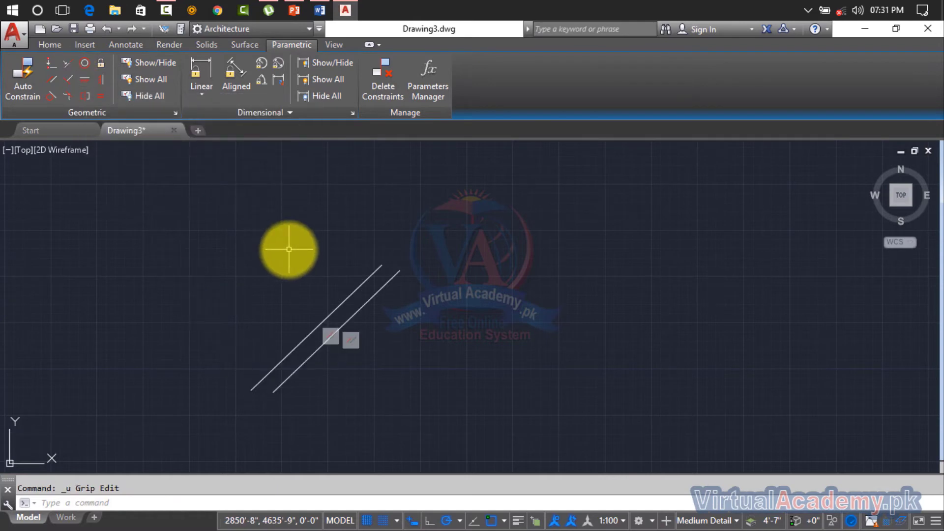
key(ctrl+z)
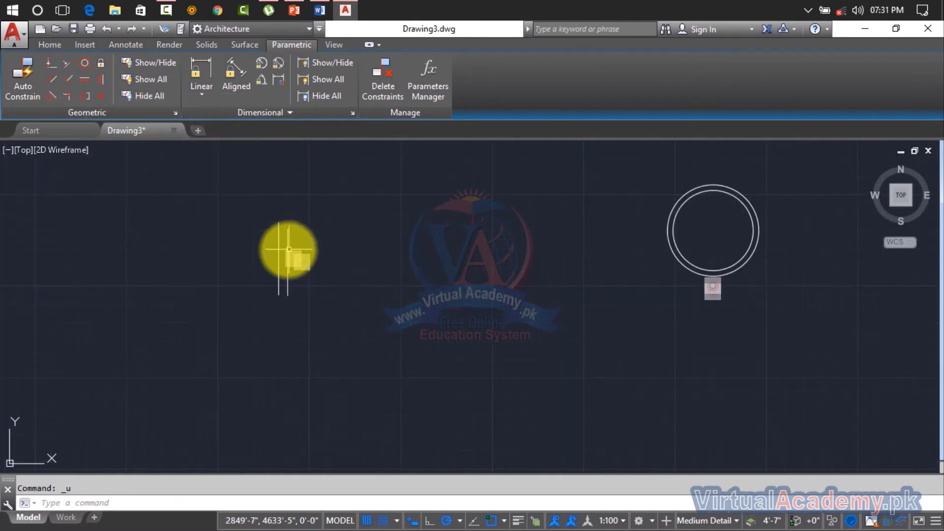
key(ctrl+z)
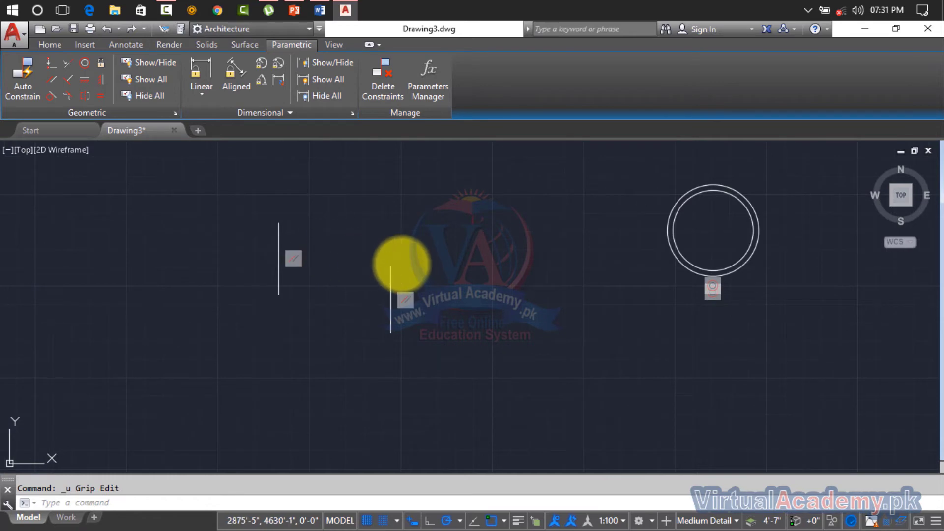
Apply a Perpendicular constraint making the vertical line perpendicular to the slanted line
click(70, 79)
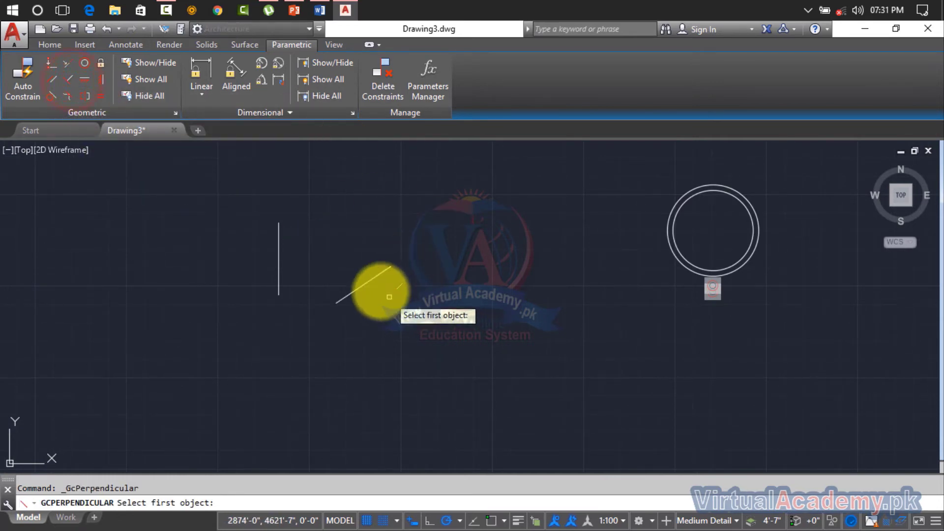
click(371, 281)
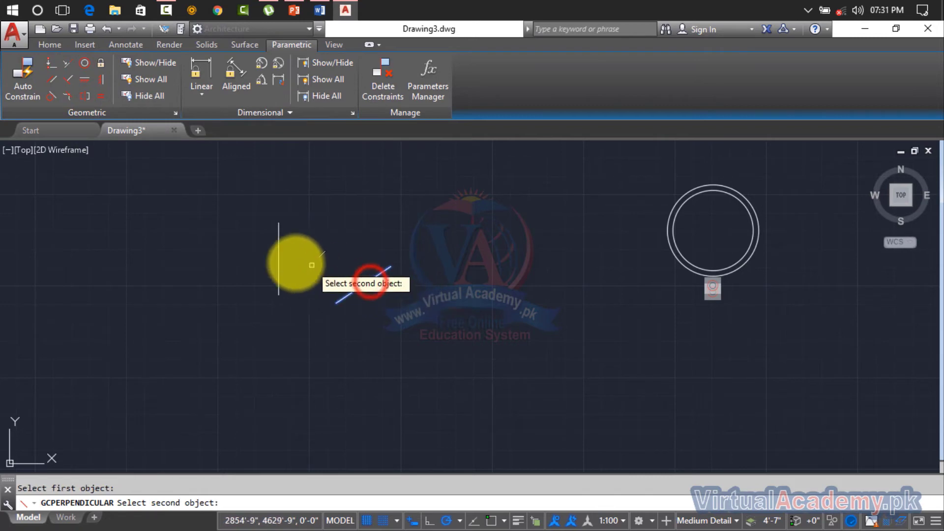
click(279, 255)
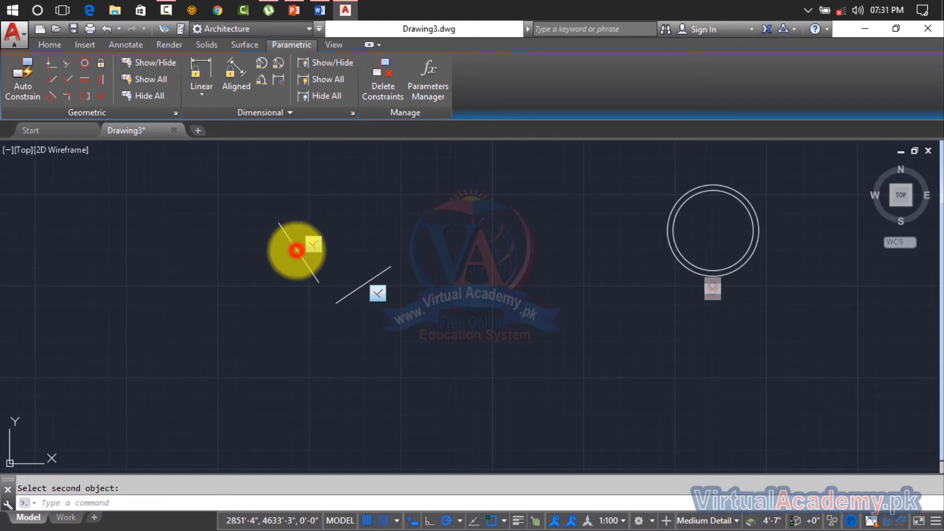
Stretch the constrained line's endpoint to test the right angle, then cancel and deselect
click(296, 251)
click(278, 227)
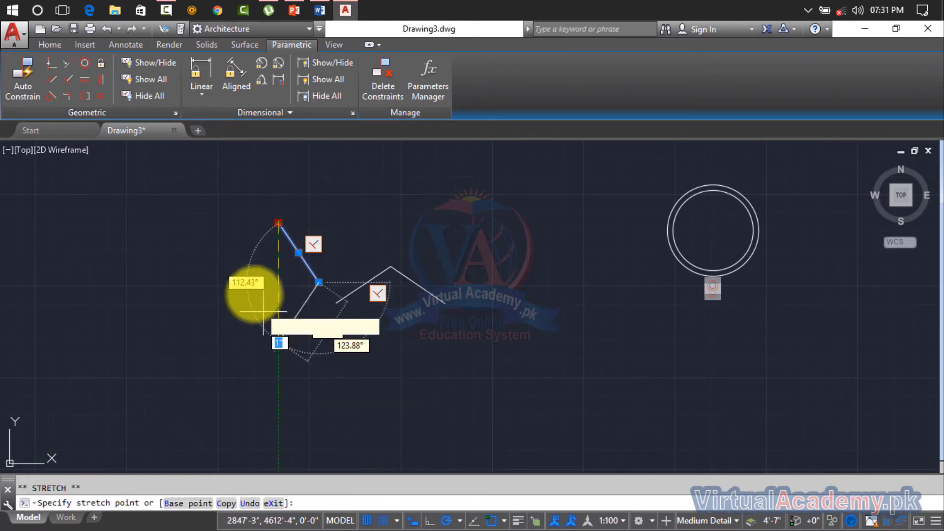
click(303, 210)
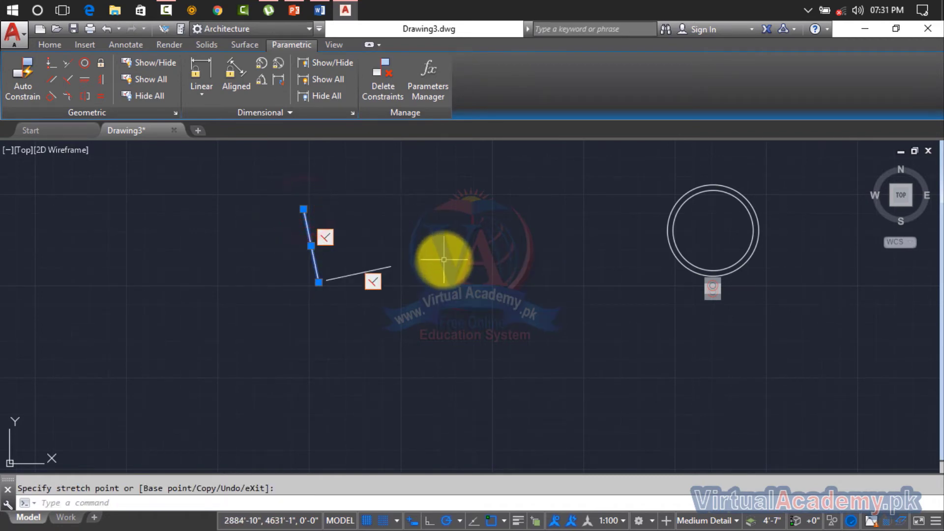
key(Escape)
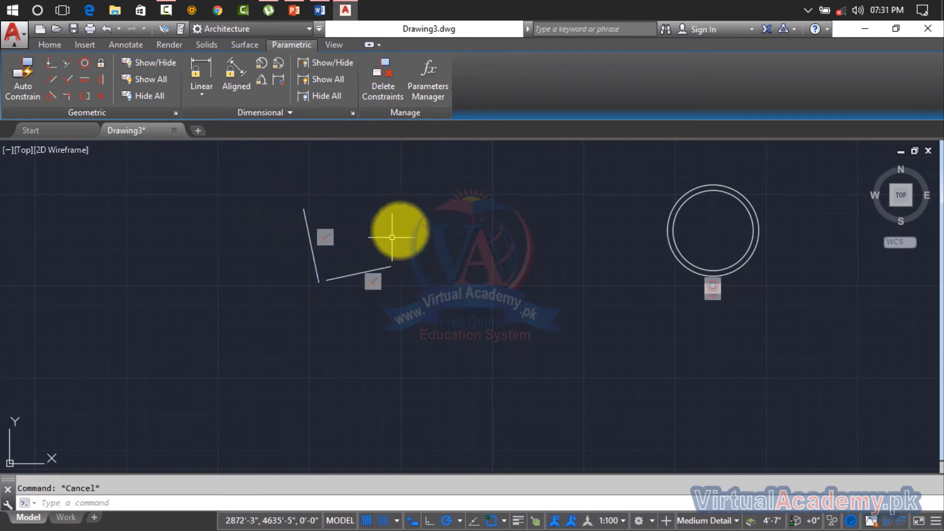
click(414, 216)
click(297, 269)
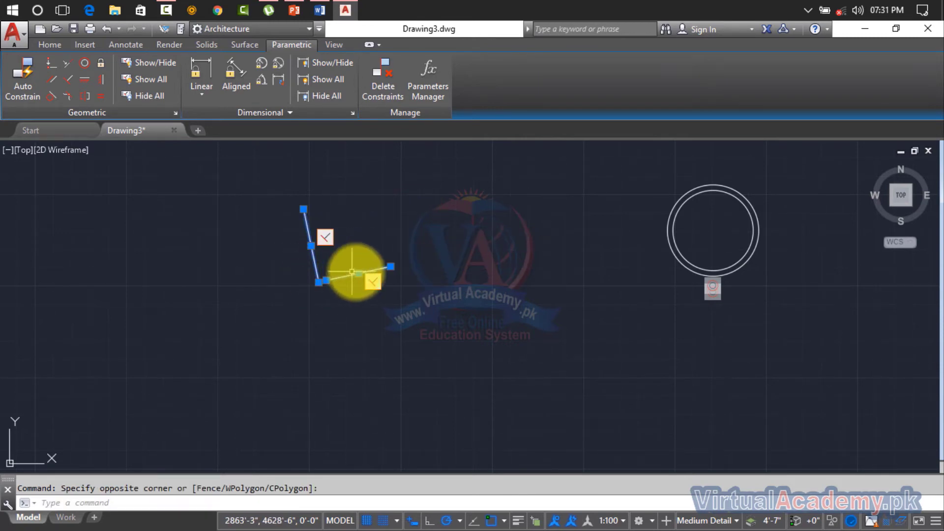
key(Escape)
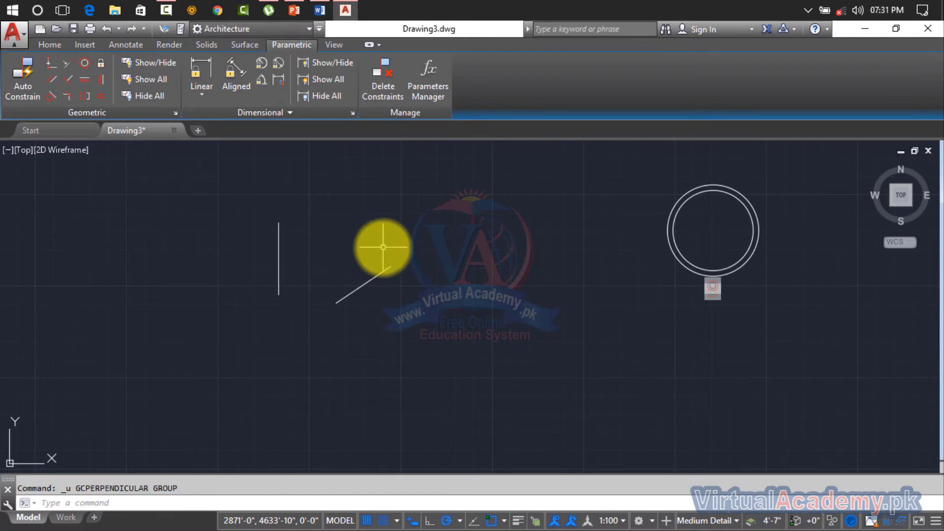
Centre the two lines in view and constrain the upright line to horizontal
scroll(383, 246, up, 2)
scroll(105, 295, down, 4)
middle_drag(105, 295, 356, 241)
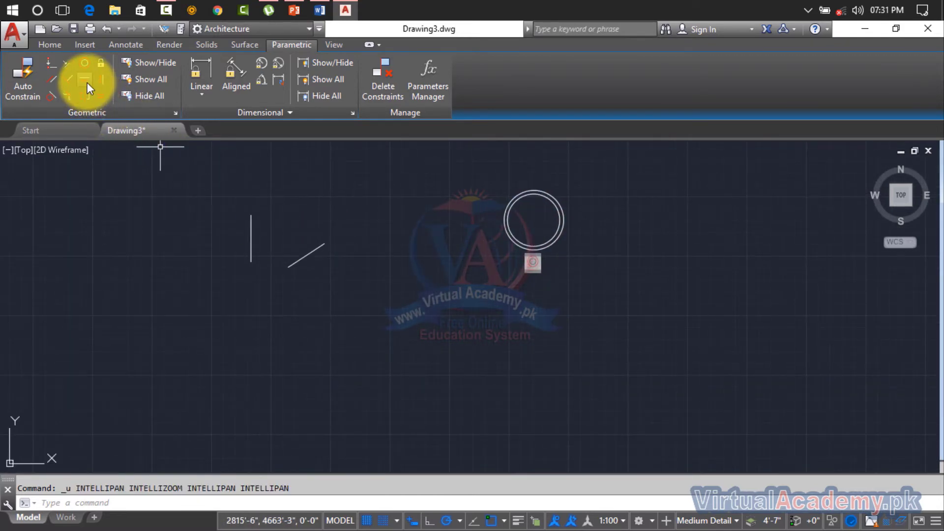
scroll(247, 249, up, 4)
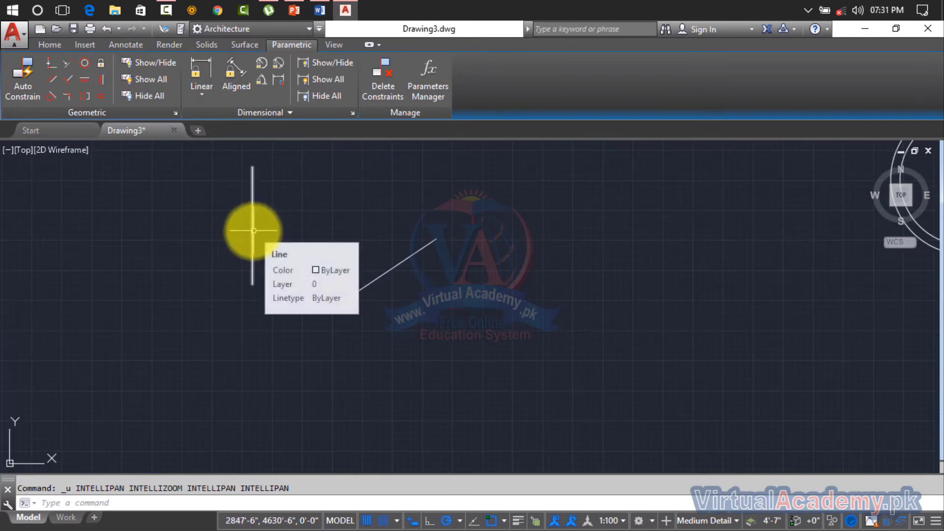
click(86, 79)
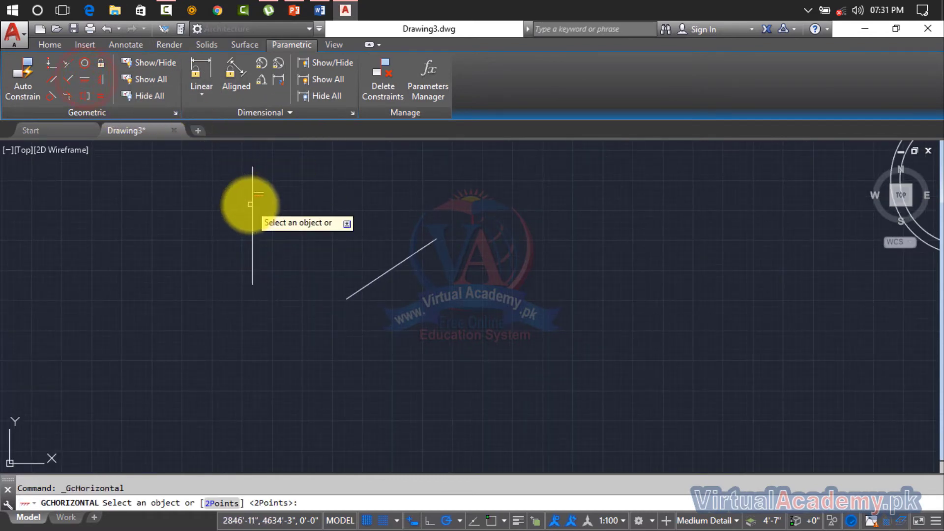
click(252, 209)
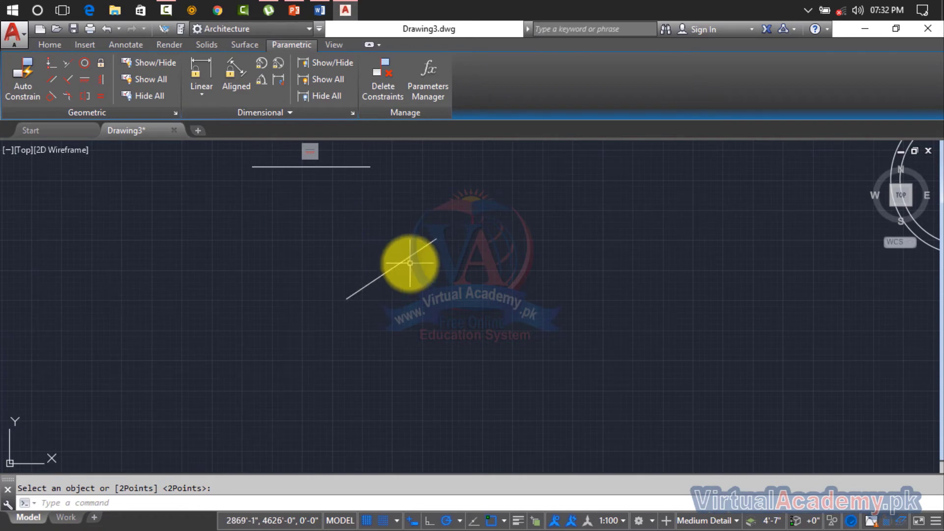
Constrain the slanted line to vertical, then pan back to the circles
click(107, 80)
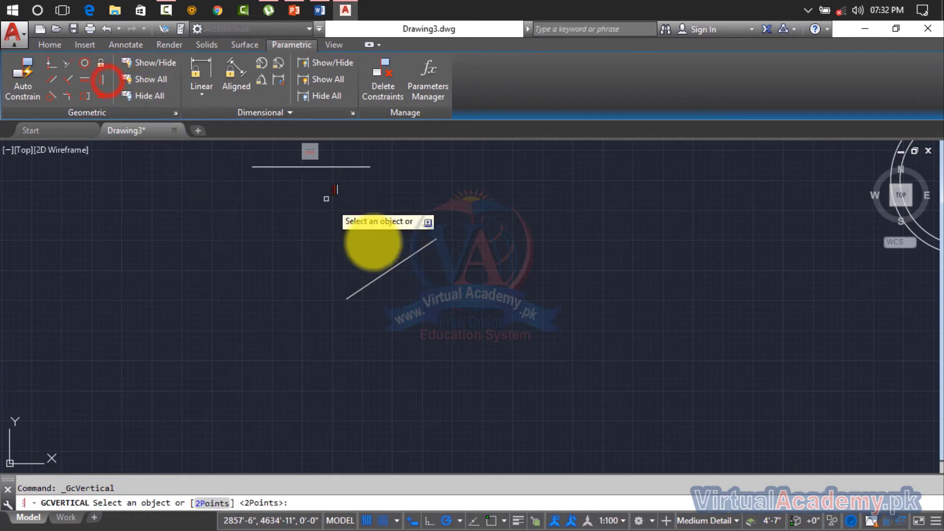
click(402, 263)
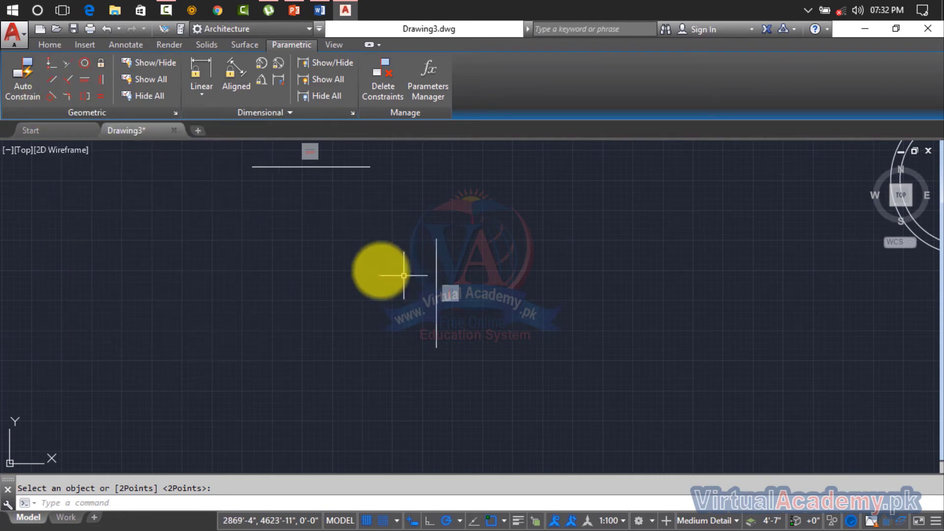
mouse_move(263, 262)
middle_down()
mouse_move(76, 316)
mouse_move(8, 310)
middle_up()
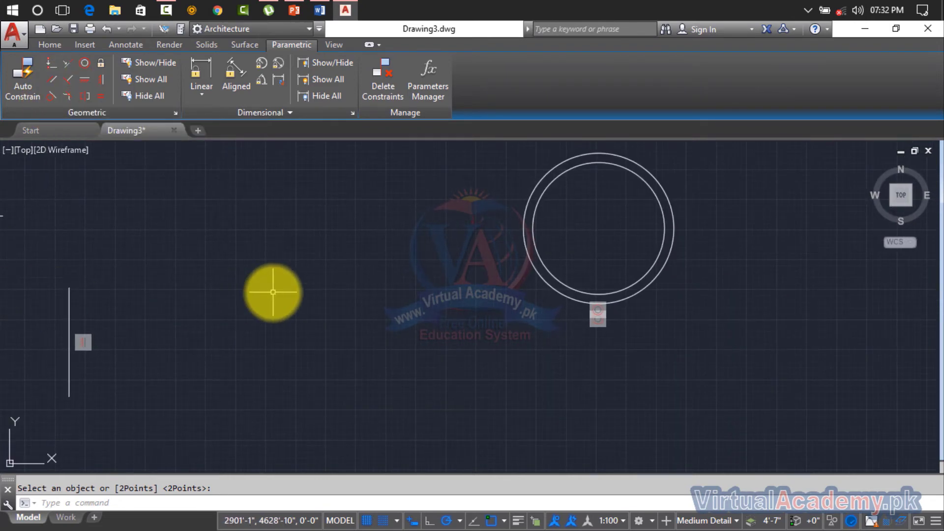
Draw a slanted line running down to the right, plus a small circle left of it
text(l)
key(Return)
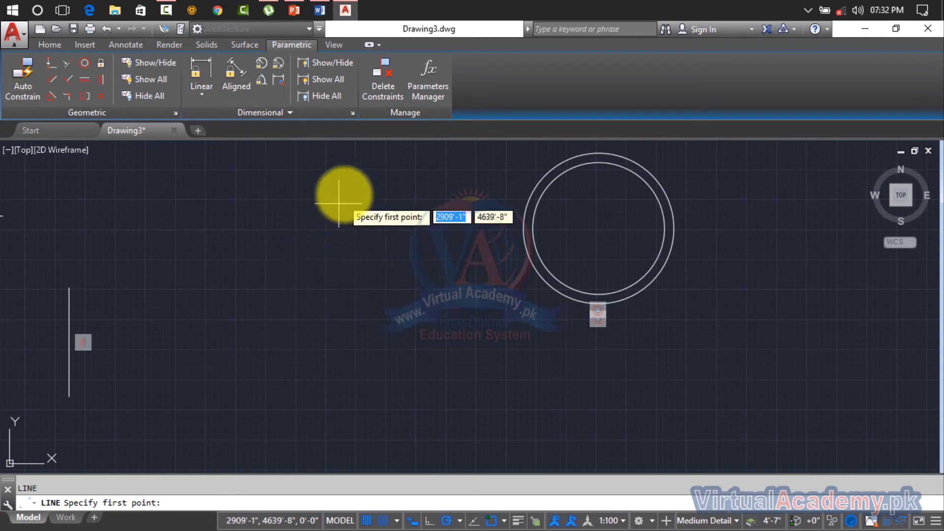
click(344, 194)
click(441, 341)
key(Return)
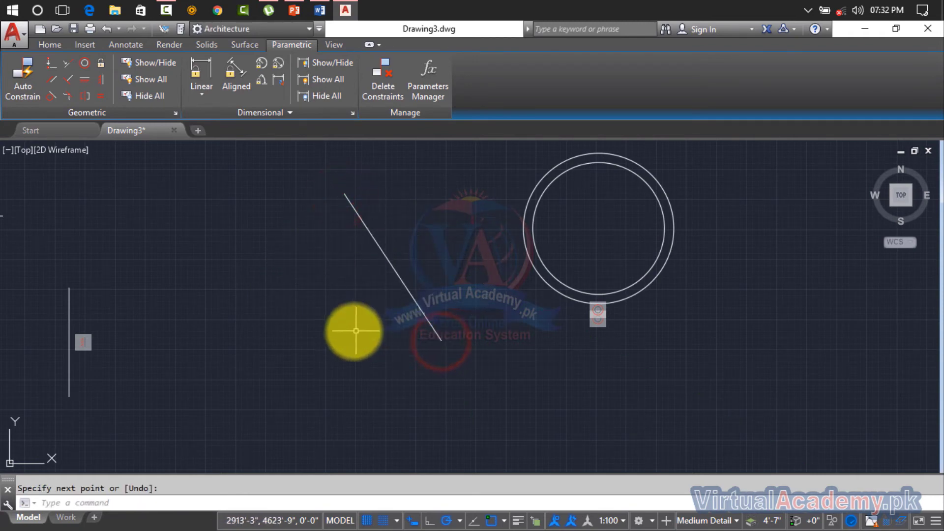
text(c)
key(Return)
click(275, 281)
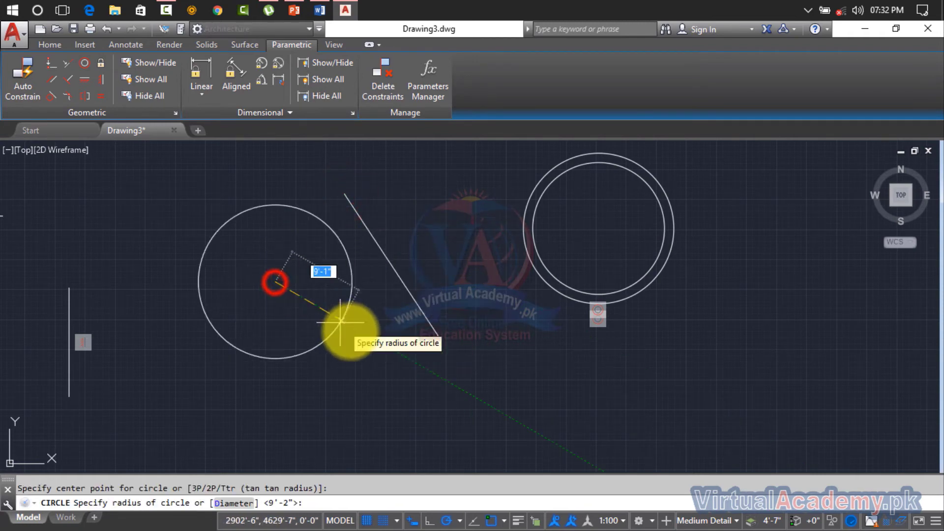
click(324, 292)
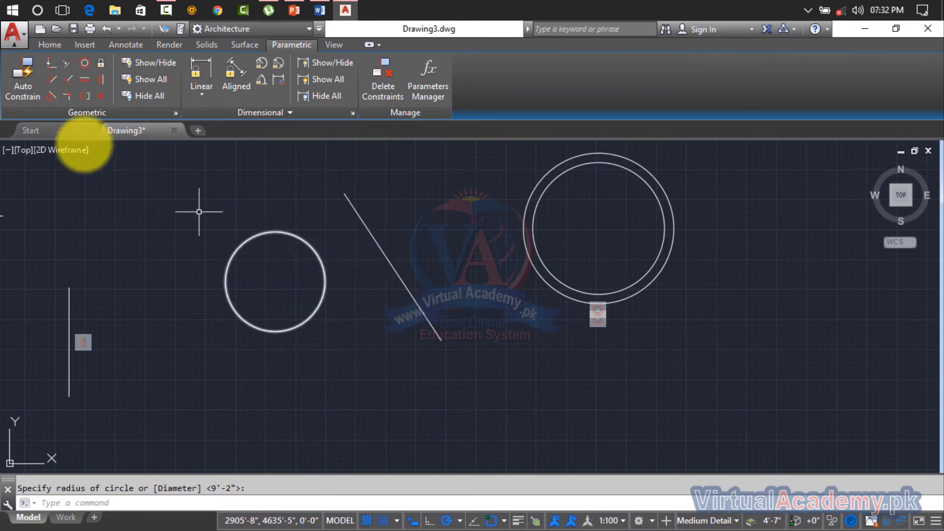
Make the line tangent to the small circle with a Tangent constraint
click(55, 99)
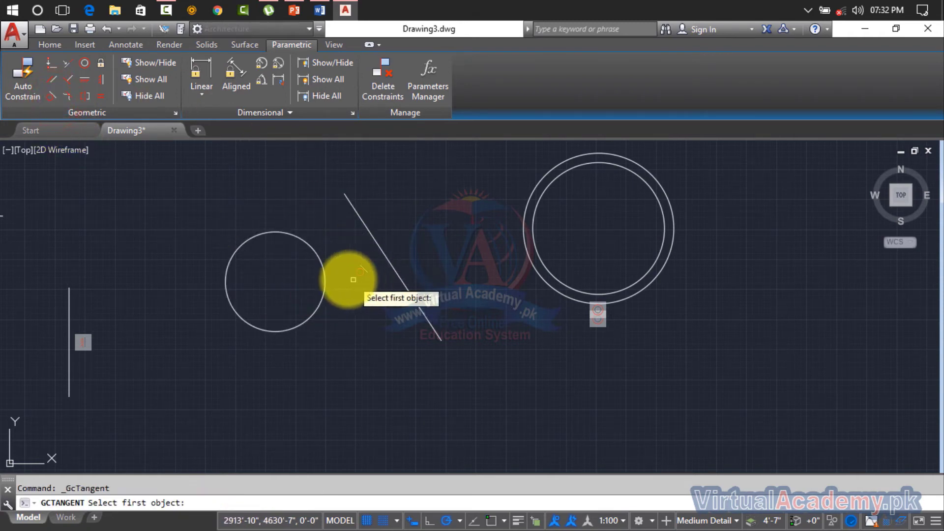
click(325, 272)
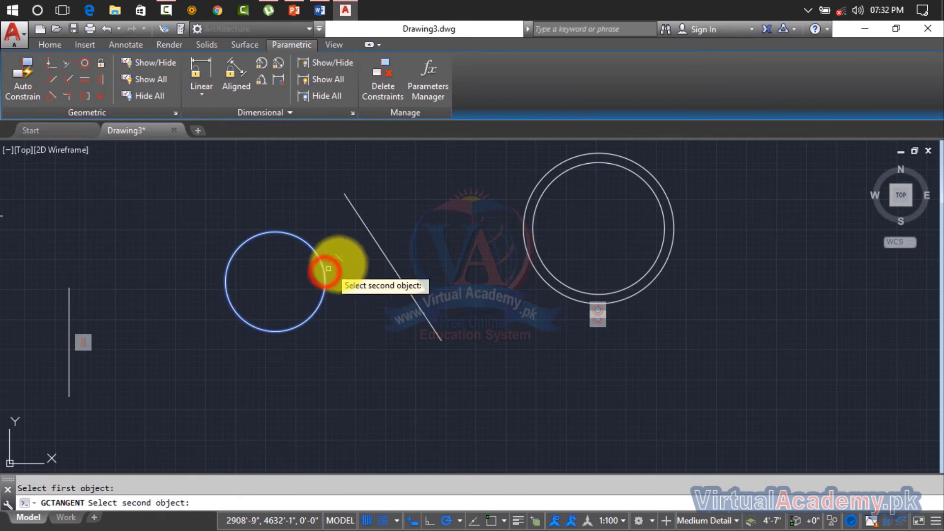
click(381, 249)
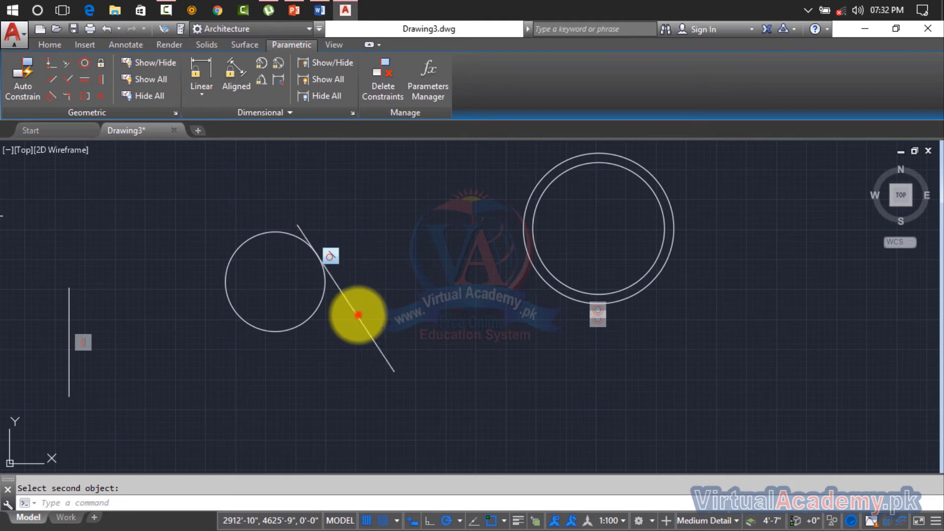
Swing the line's lower endpoint left of the circle, then pan the view
click(357, 315)
click(393, 372)
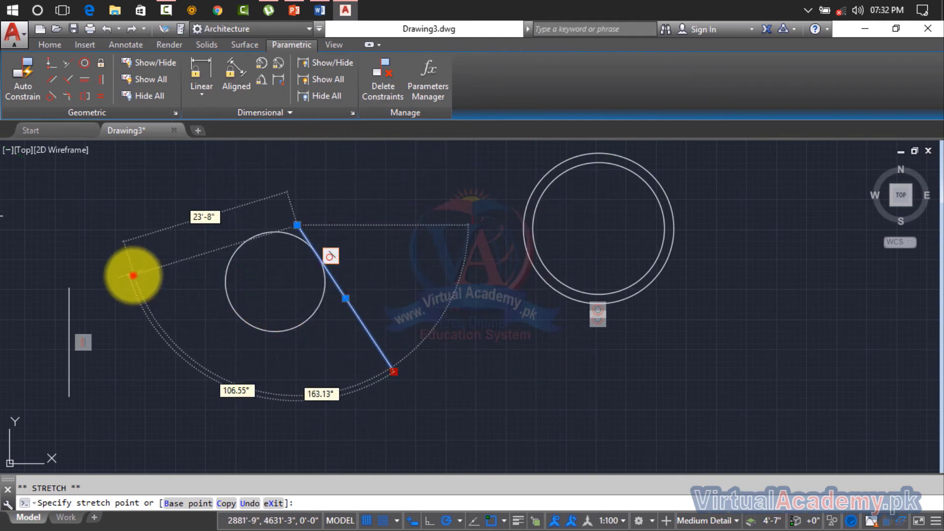
click(133, 274)
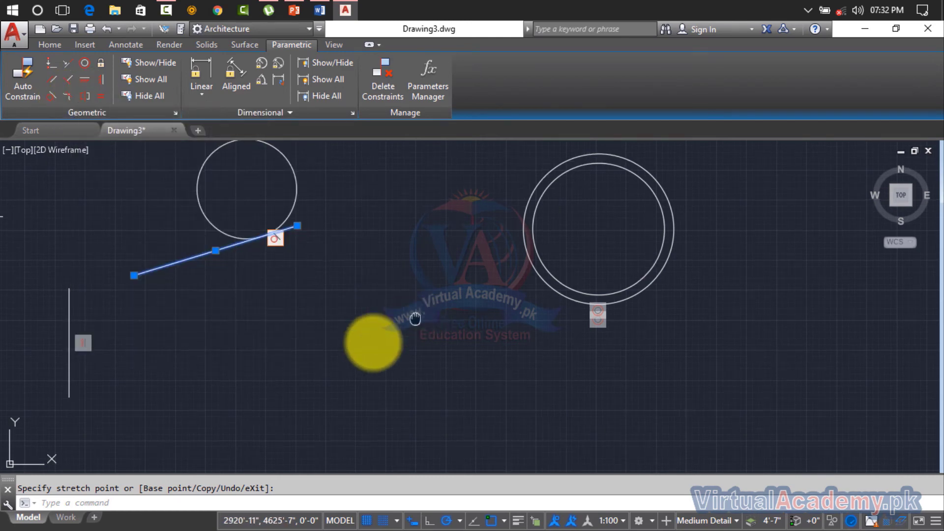
middle_drag(388, 330, 66, 418)
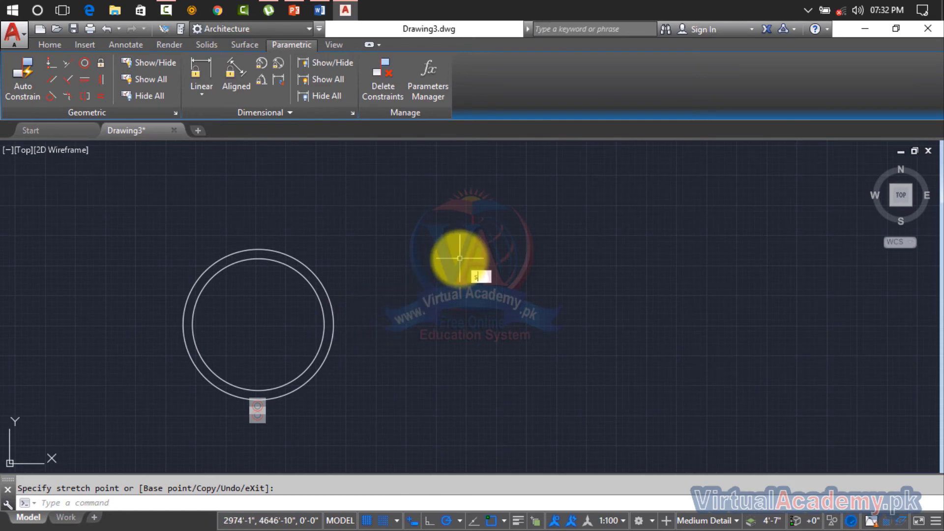
Draw the first wavy spline through a series of peak and trough points
text(p)
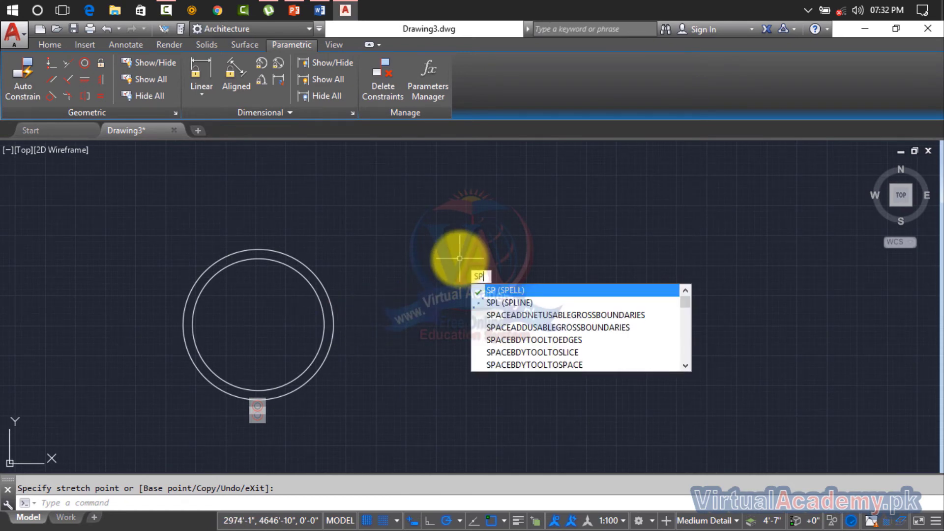
text(L)
key(Return)
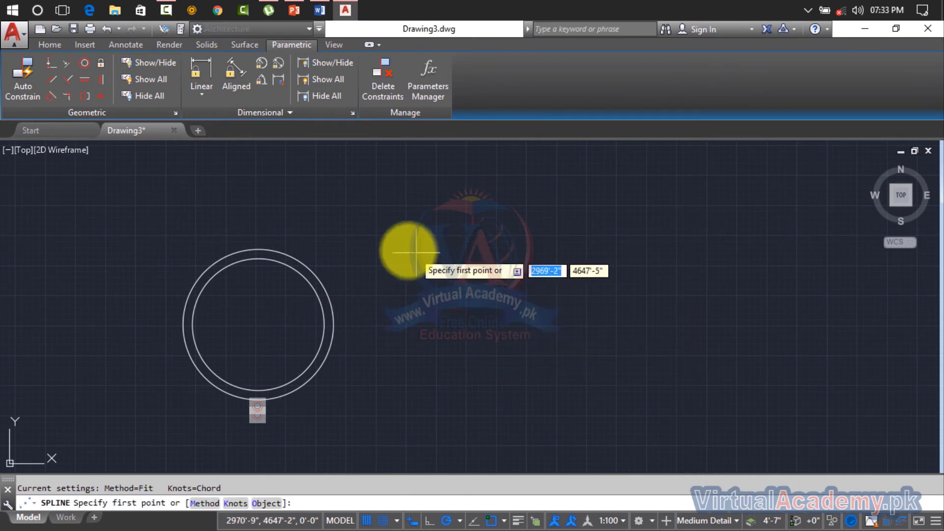
click(404, 249)
click(468, 198)
click(580, 241)
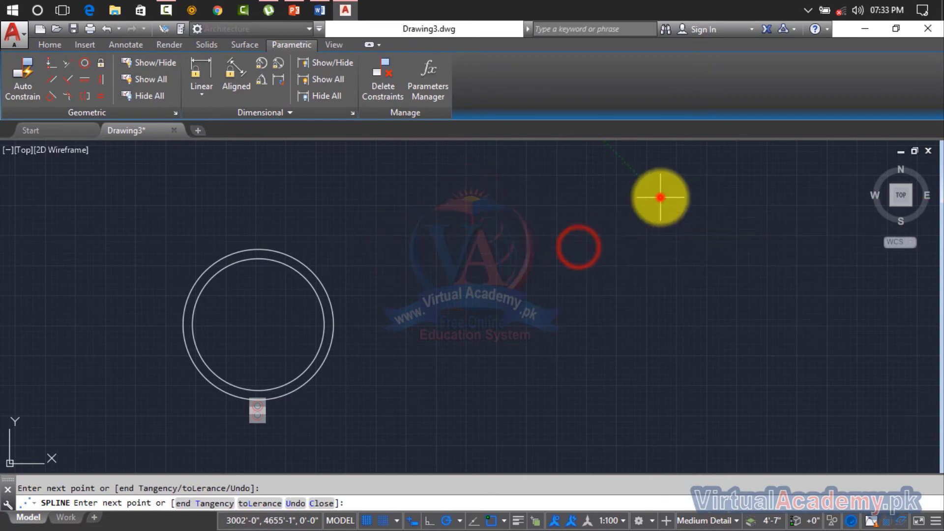
middle_drag(659, 196, 364, 317)
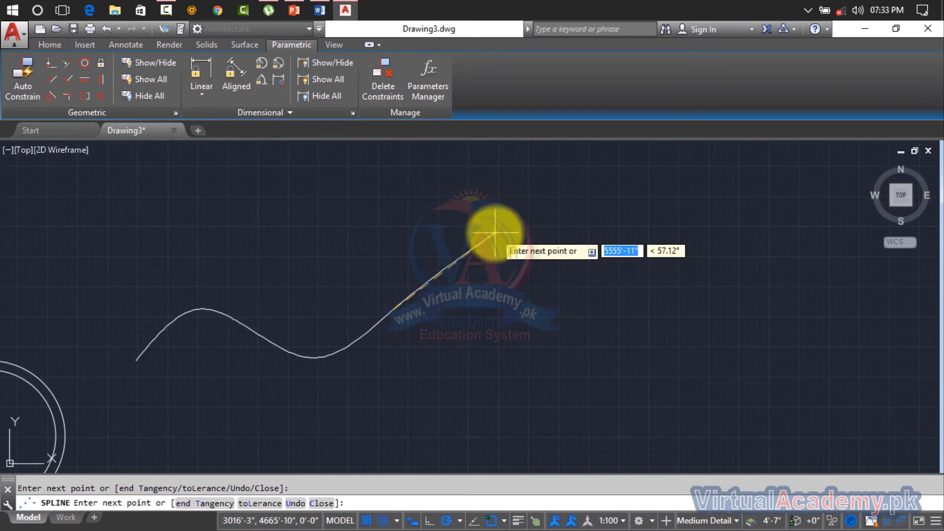
click(464, 253)
click(545, 358)
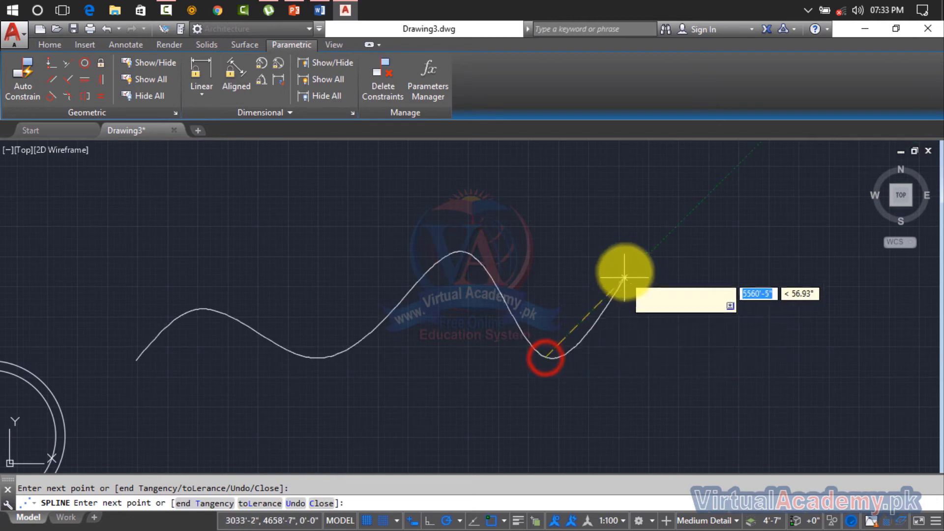
click(630, 258)
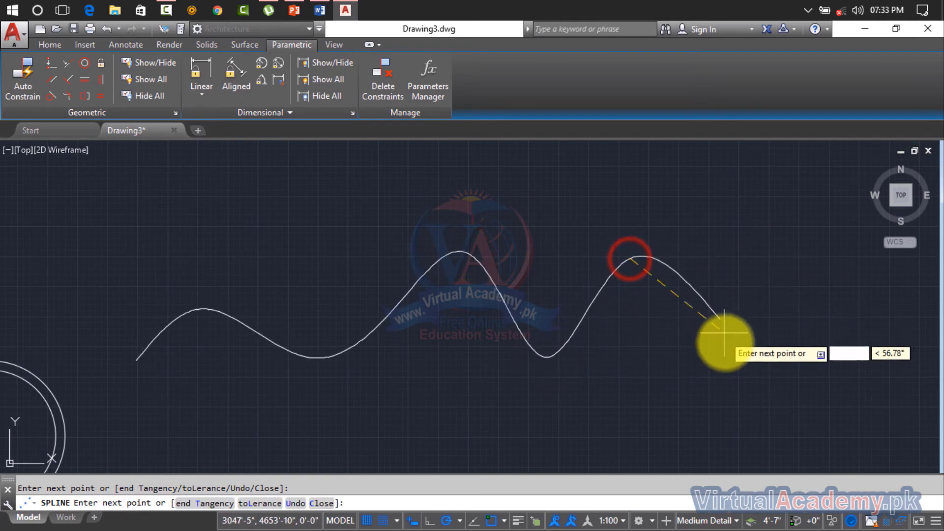
click(718, 369)
key(Return)
scroll(722, 374, down, 3)
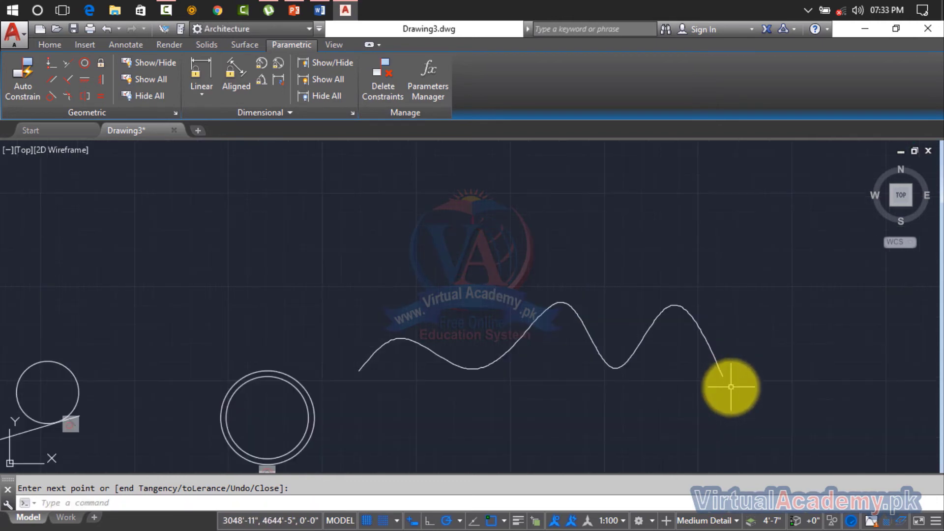
mouse_move(729, 385)
middle_down()
mouse_move(670, 311)
mouse_move(619, 210)
middle_up()
Draw a second, longer wavy spline below the first one
key(Return)
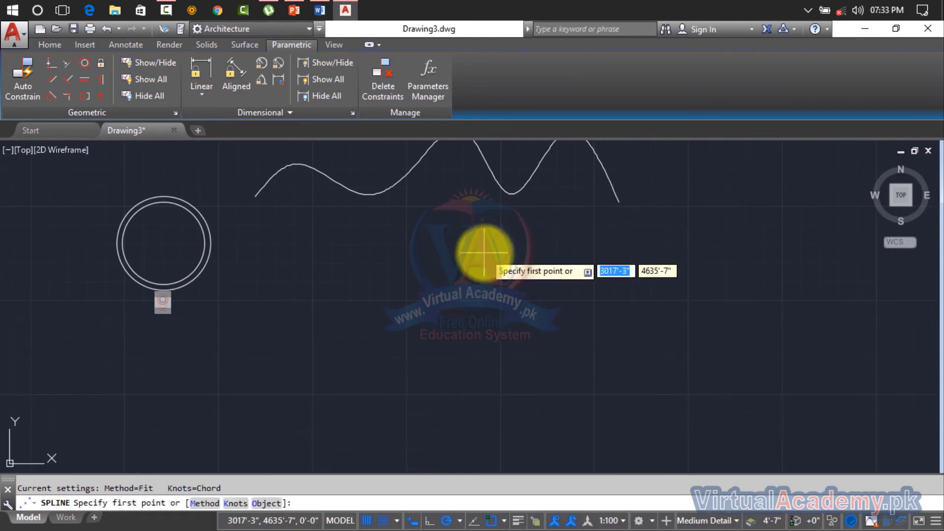
click(484, 249)
click(531, 221)
click(579, 269)
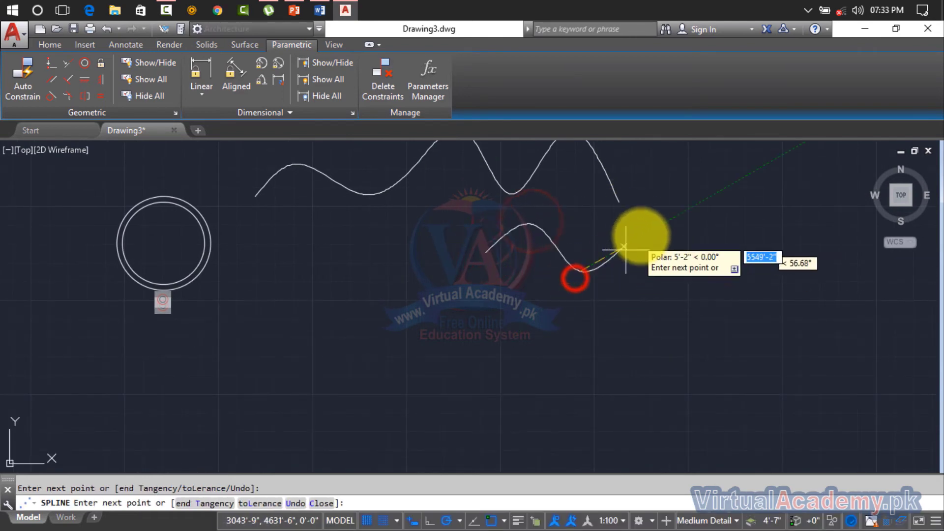
click(651, 230)
click(668, 317)
click(725, 212)
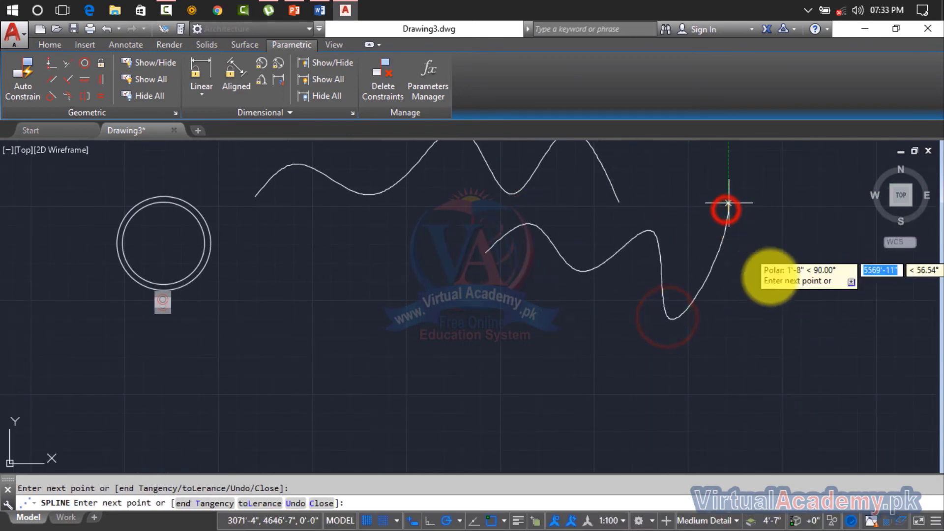
click(789, 317)
click(805, 181)
click(863, 286)
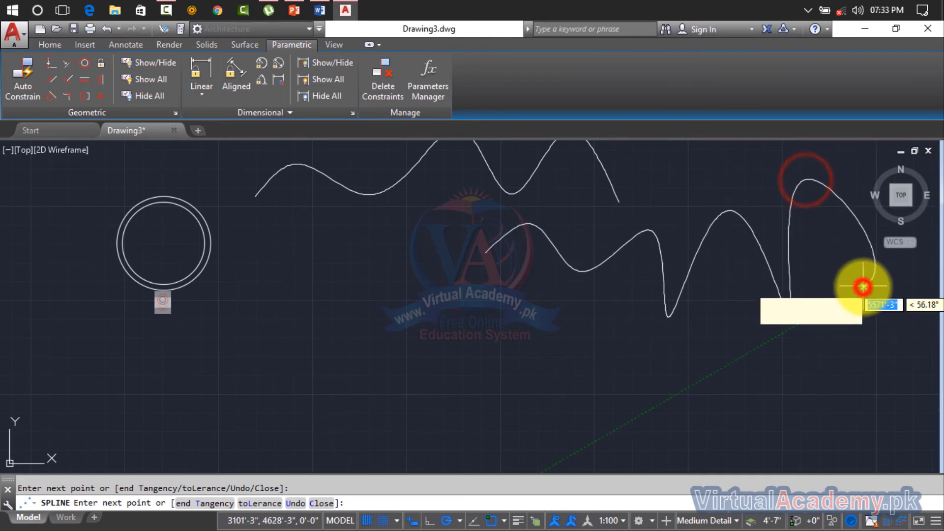
key(Return)
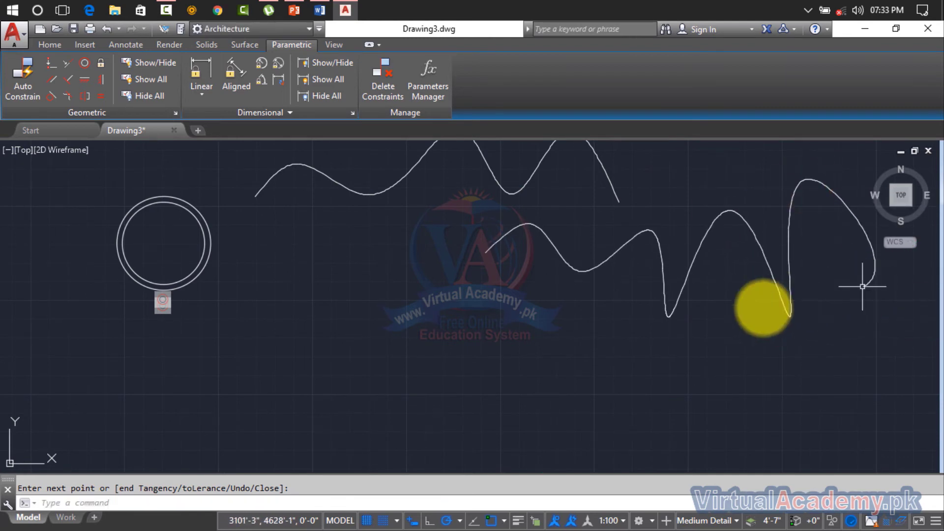
scroll(693, 297, down, 2)
middle_drag(689, 295, 543, 286)
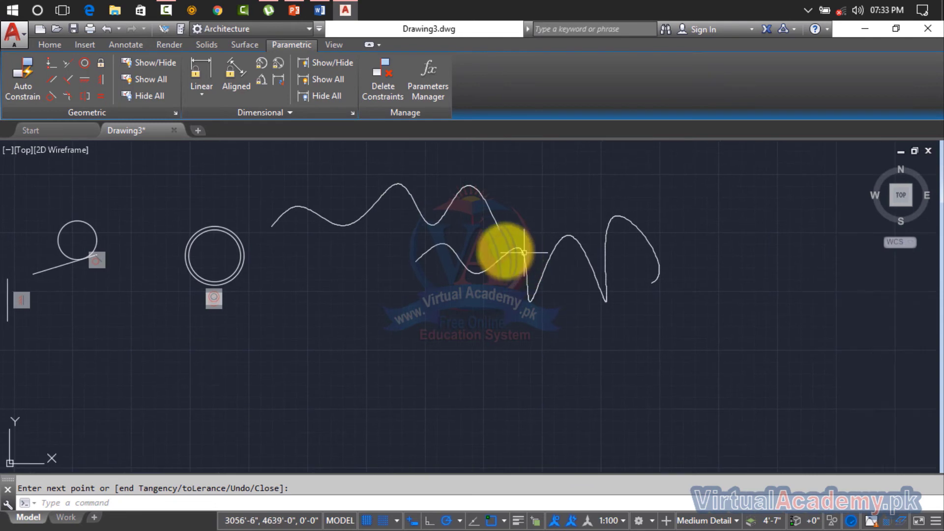
Apply a Smooth constraint from the upper spline to the lower spline, redoing it after an undo
click(69, 97)
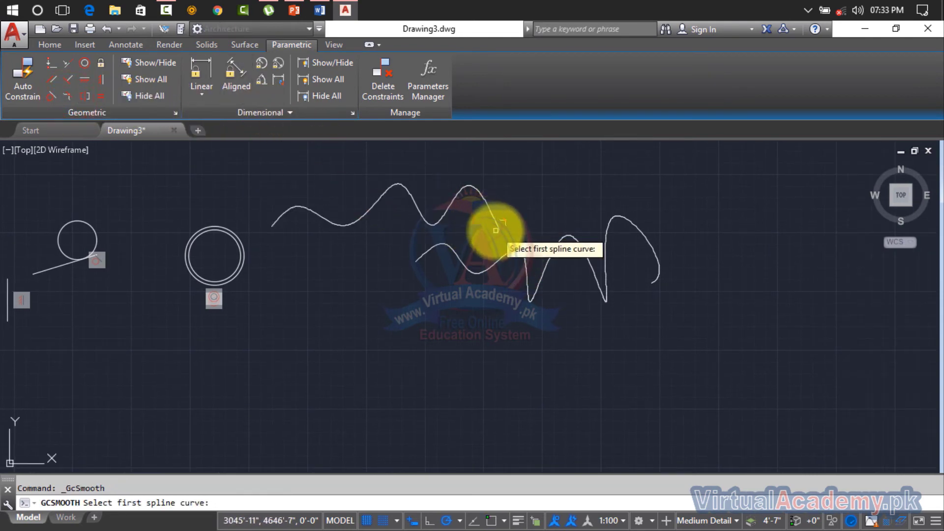
click(418, 260)
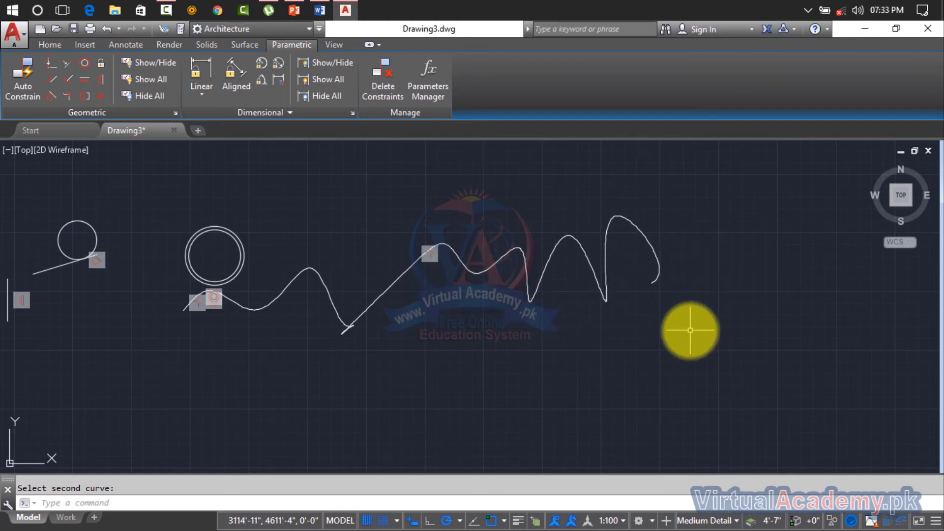
key(ctrl+z)
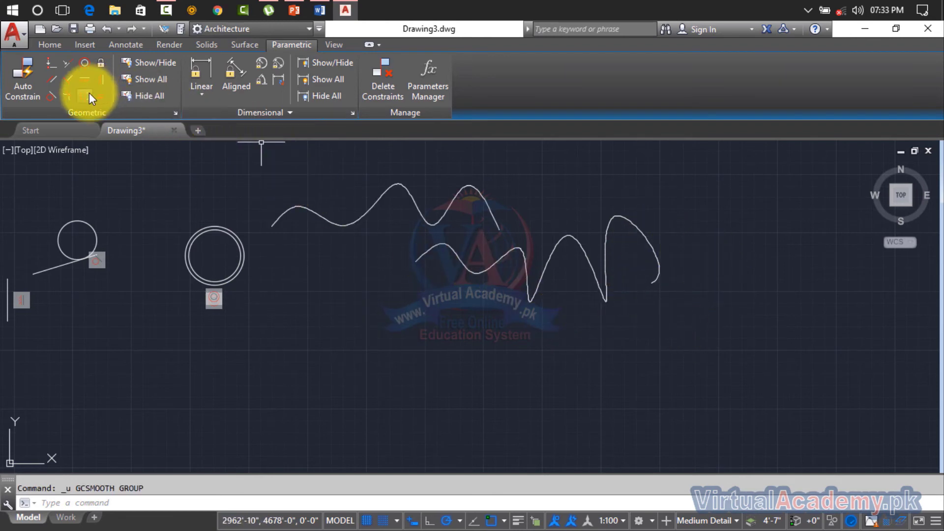
click(68, 95)
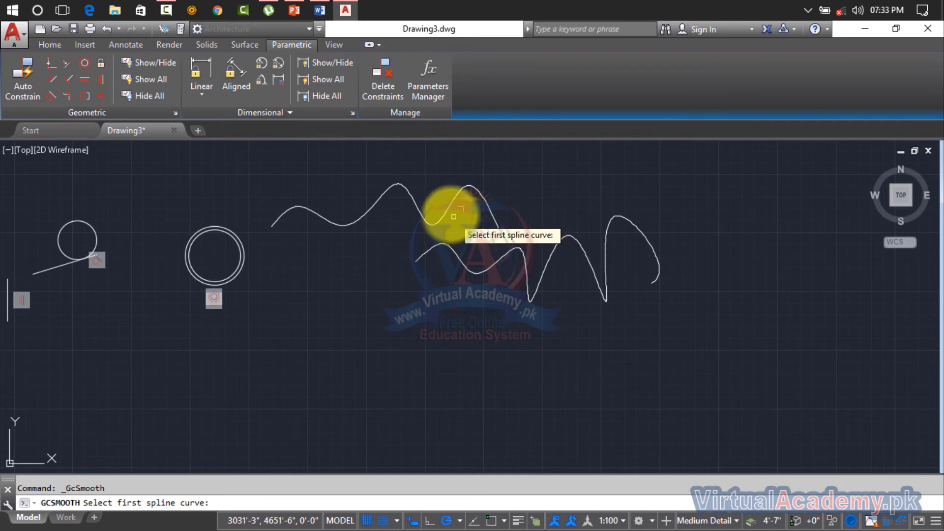
click(447, 211)
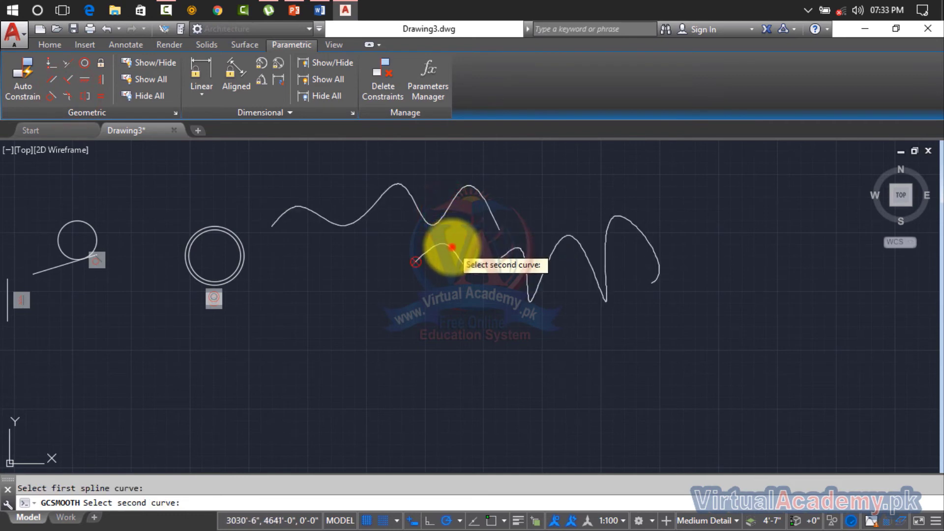
click(452, 247)
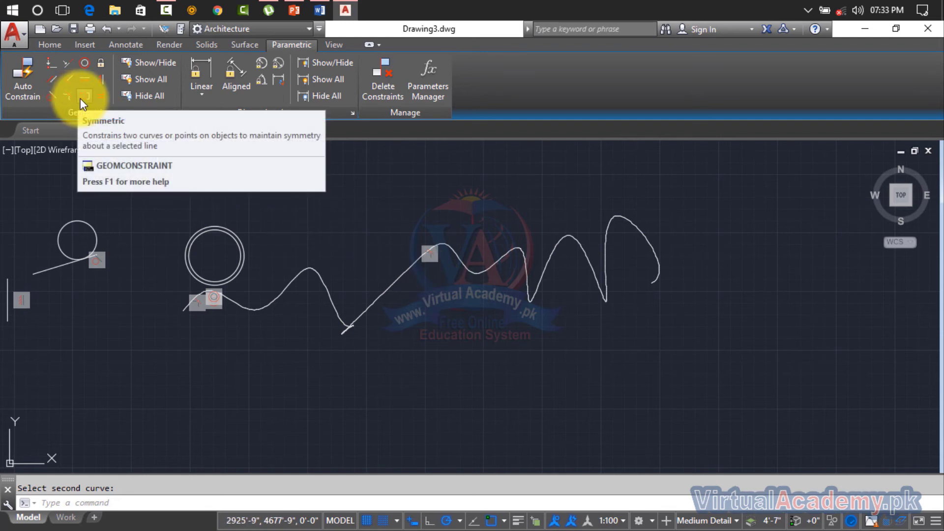
mouse_move(84, 96)
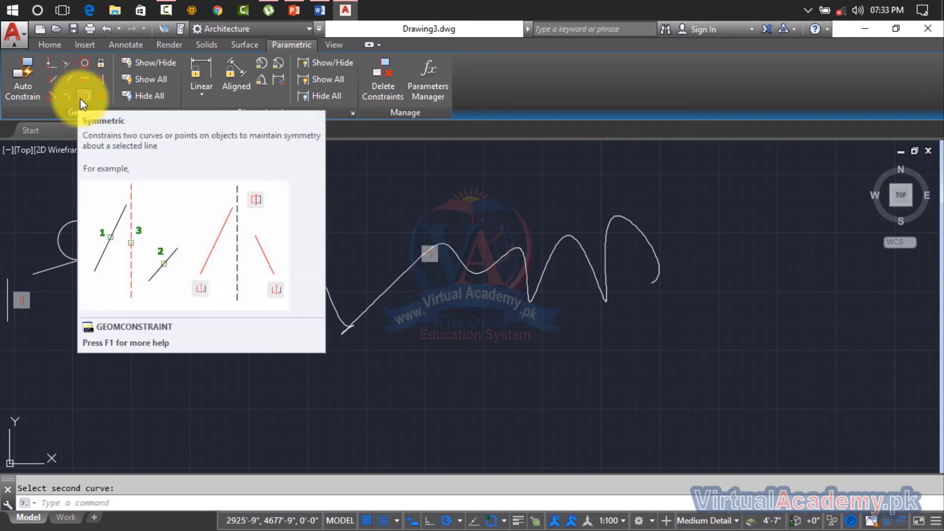
Draw a vertical line beside the curves
middle_drag(601, 280, 247, 320)
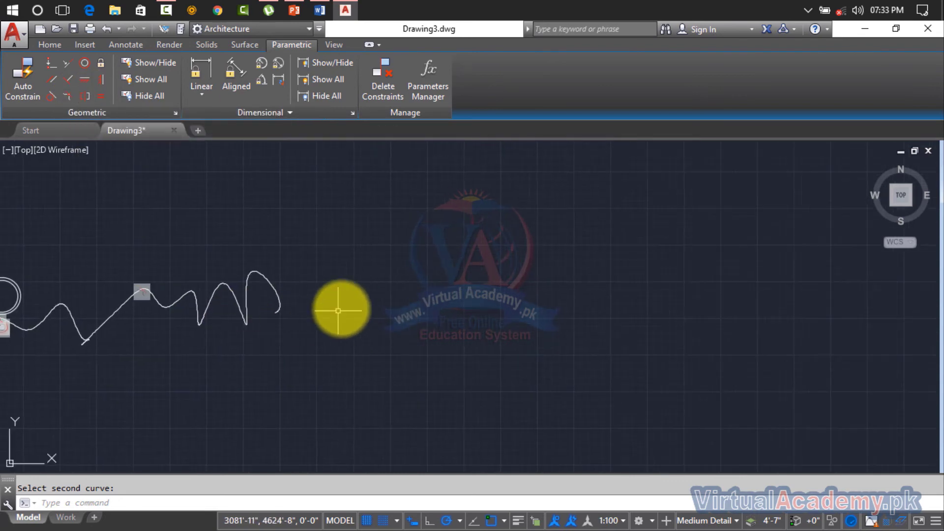
text(l)
key(Return)
click(461, 231)
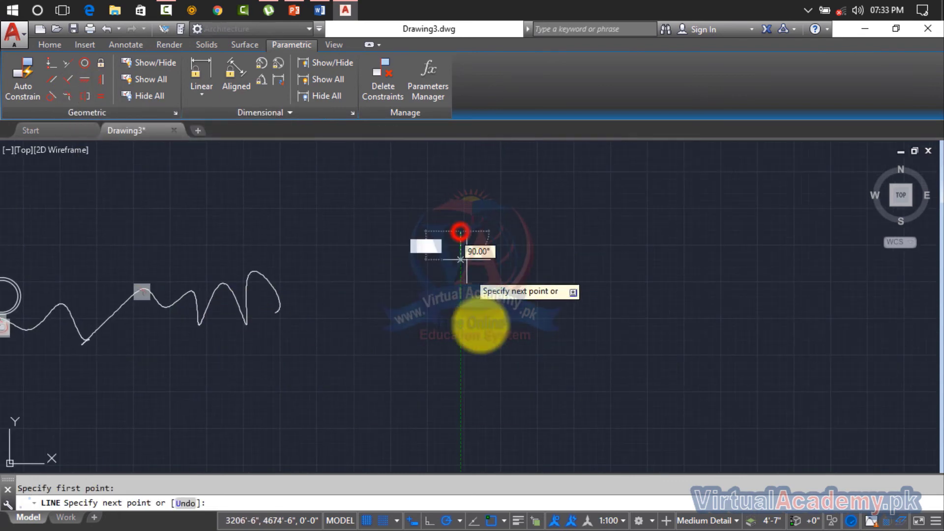
click(460, 397)
key(Return)
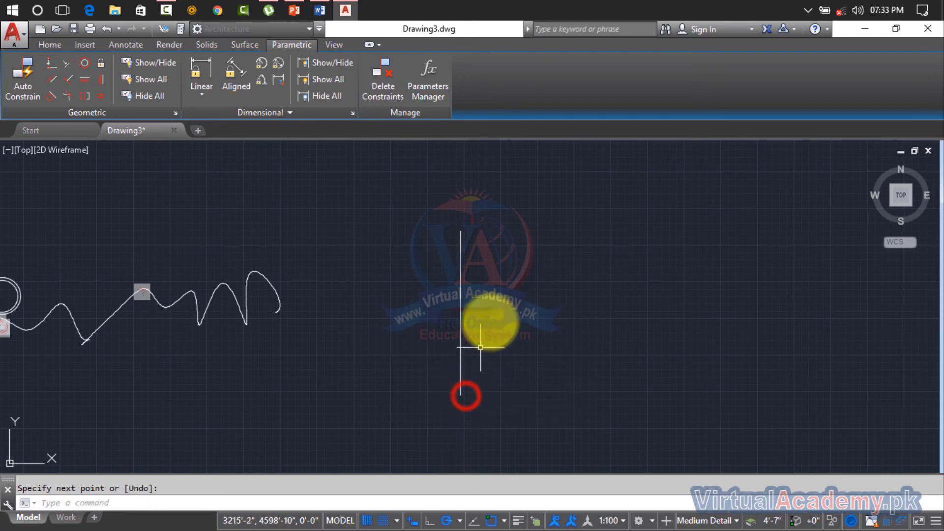
Cancel a stray selection and draw a slanted line left of the vertical line
click(495, 277)
click(495, 276)
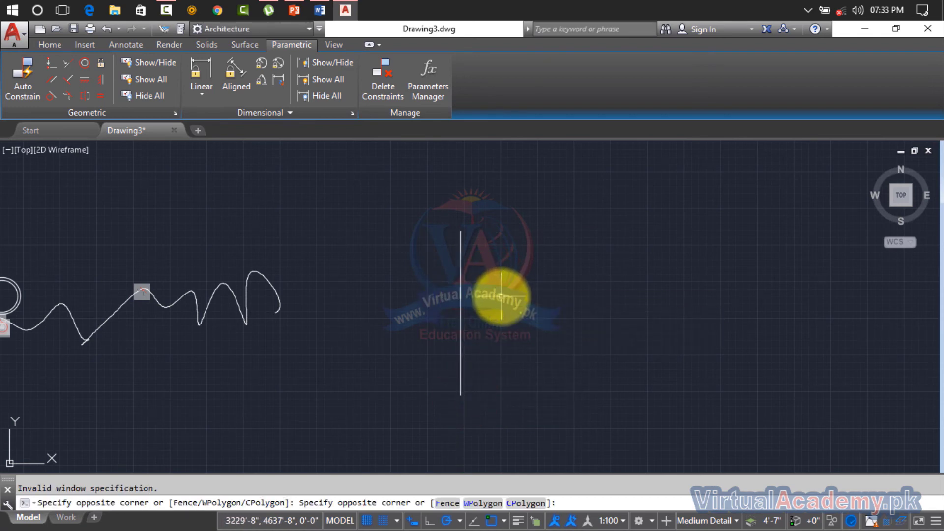
key(Escape)
key(Return)
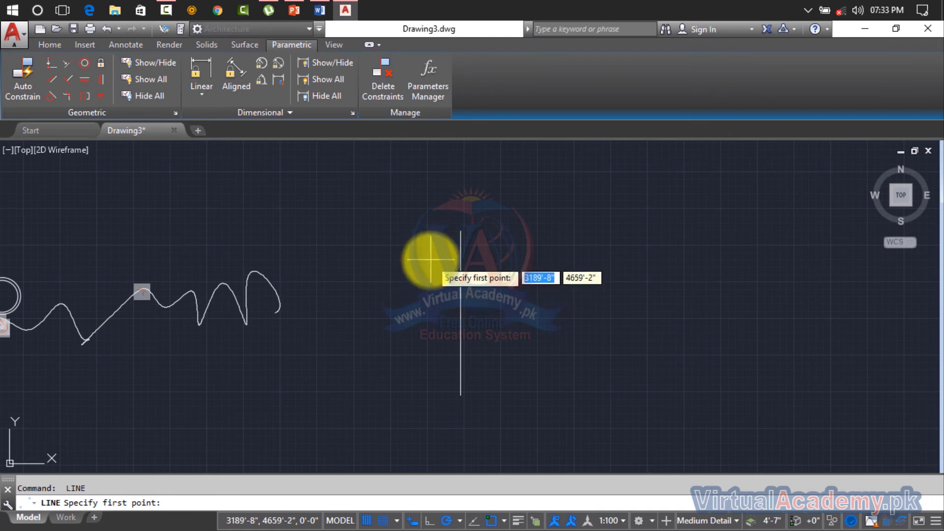
click(430, 259)
click(382, 360)
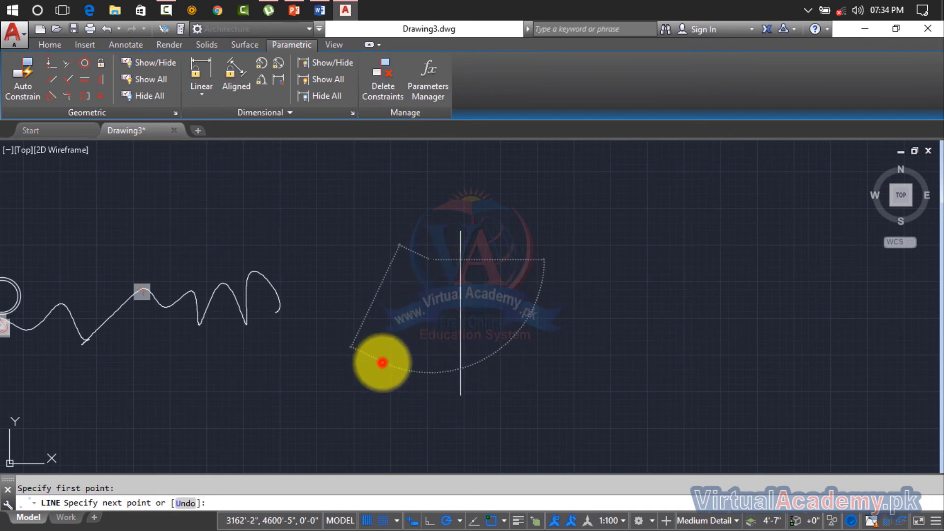
key(Return)
Draw a second slanted line right of the vertical line
key(Return)
click(530, 260)
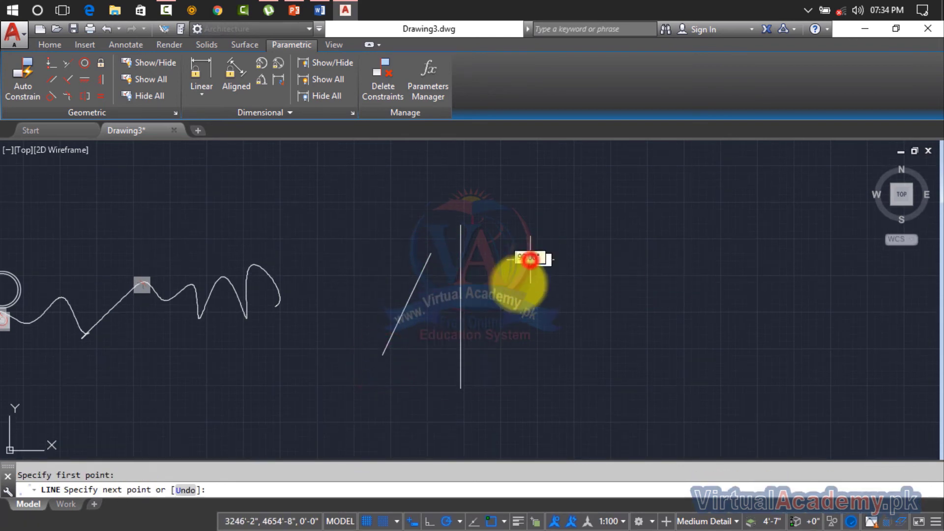
click(495, 352)
key(Return)
scroll(495, 352, up, 4)
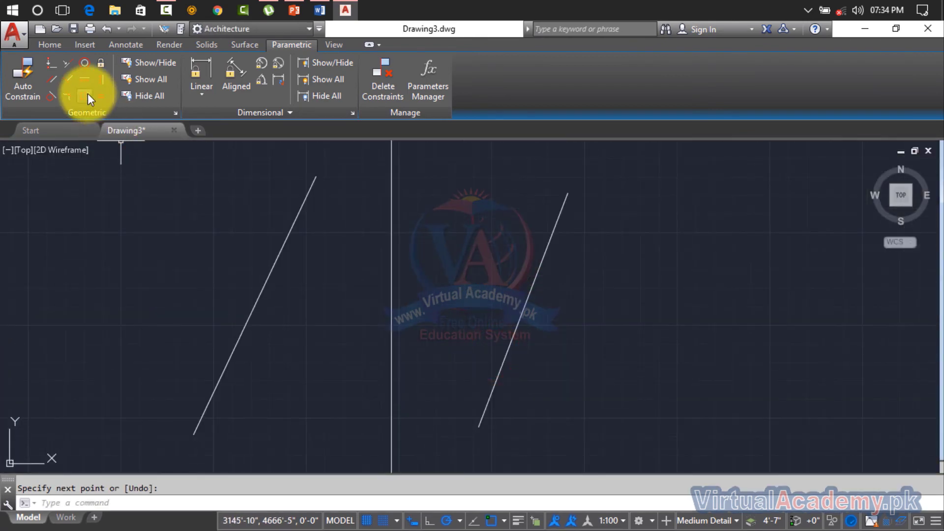
Apply a Symmetric constraint to the two slanted lines, then undo it
click(87, 93)
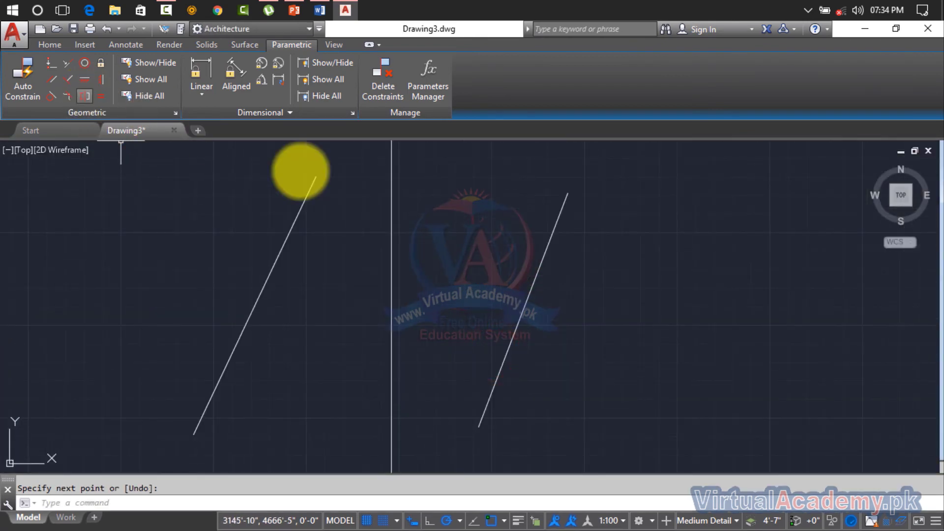
click(289, 231)
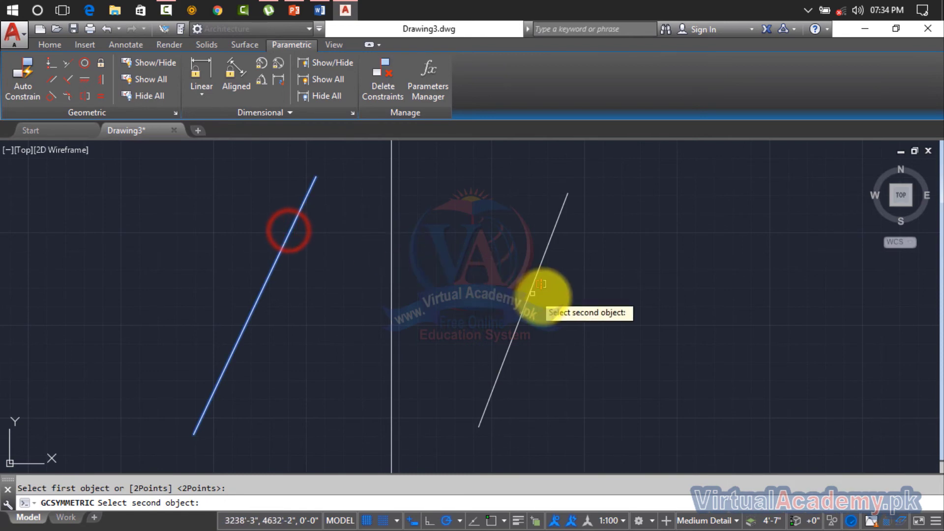
click(532, 293)
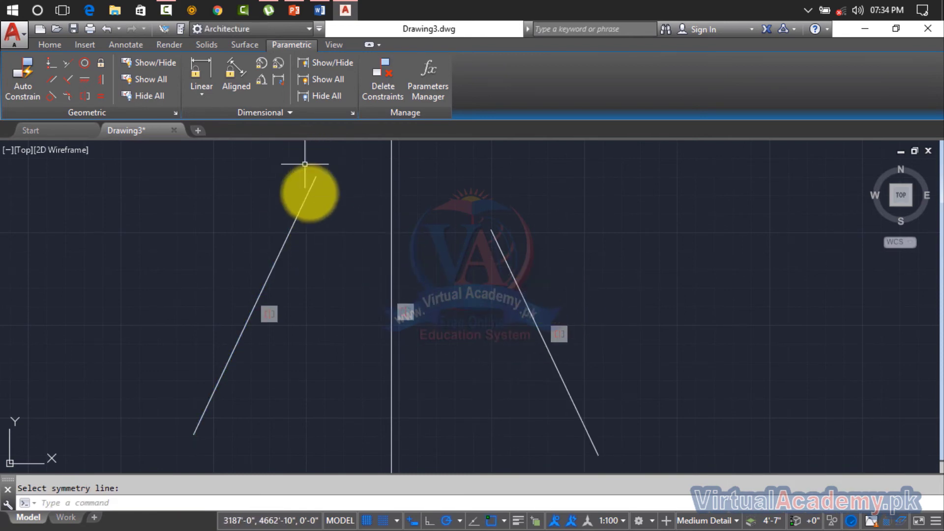
scroll(463, 230, down, 2)
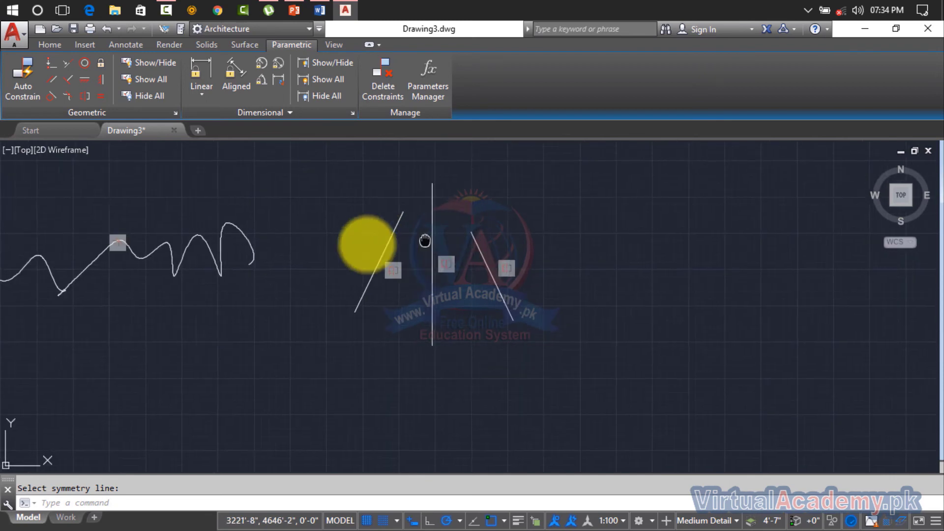
scroll(129, 168, down, 2)
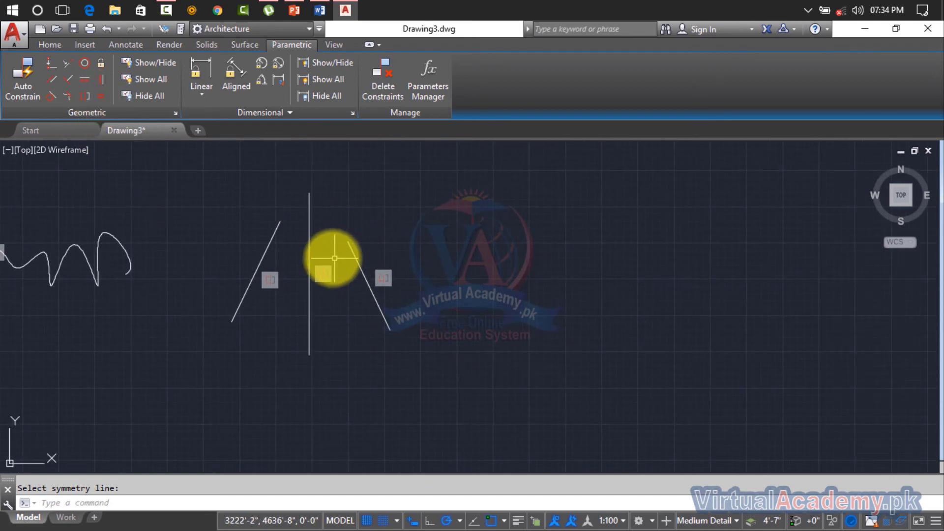
key(ctrl+z)
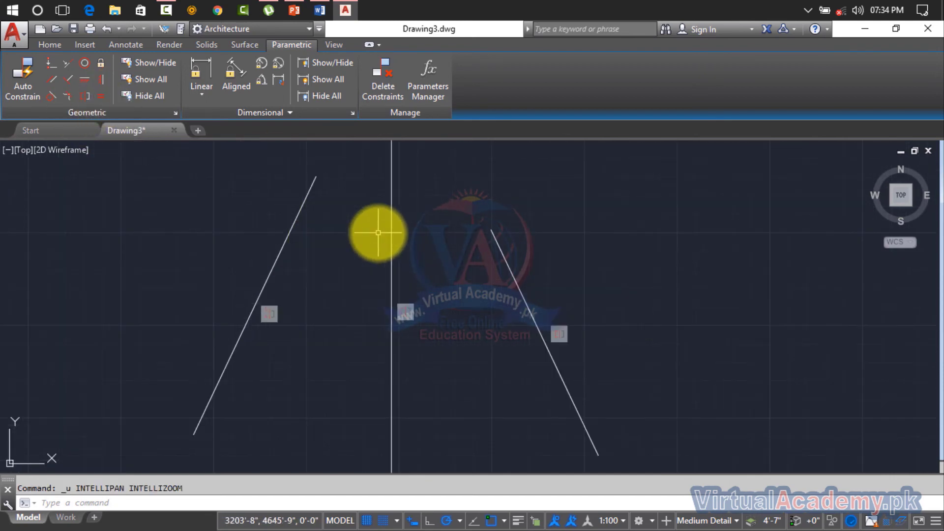
key(ctrl+z)
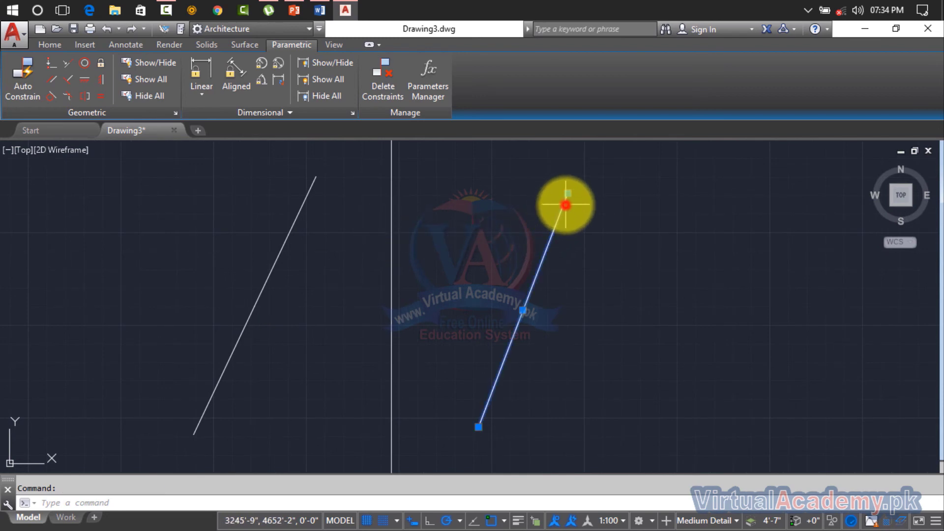
Lower the right line's top endpoint to shorten it, and delete the left slanted line
click(567, 194)
click(538, 269)
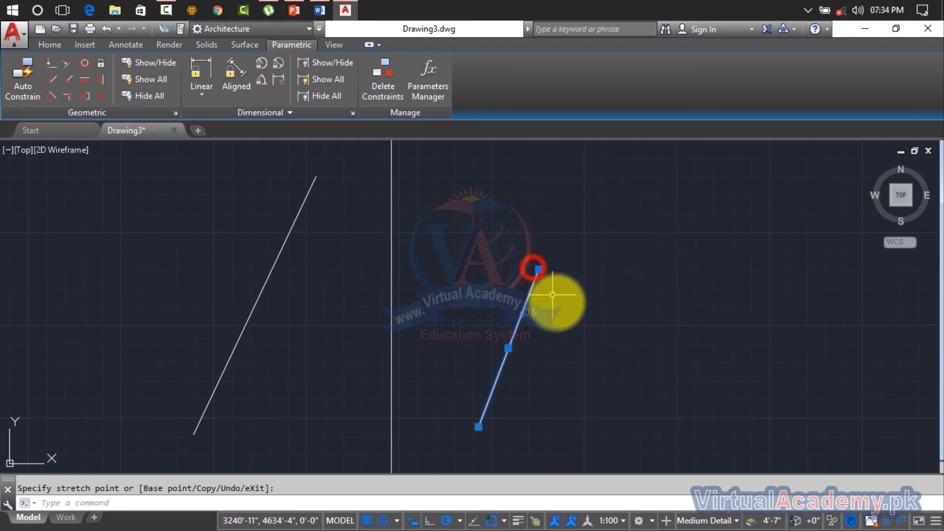
key(Escape)
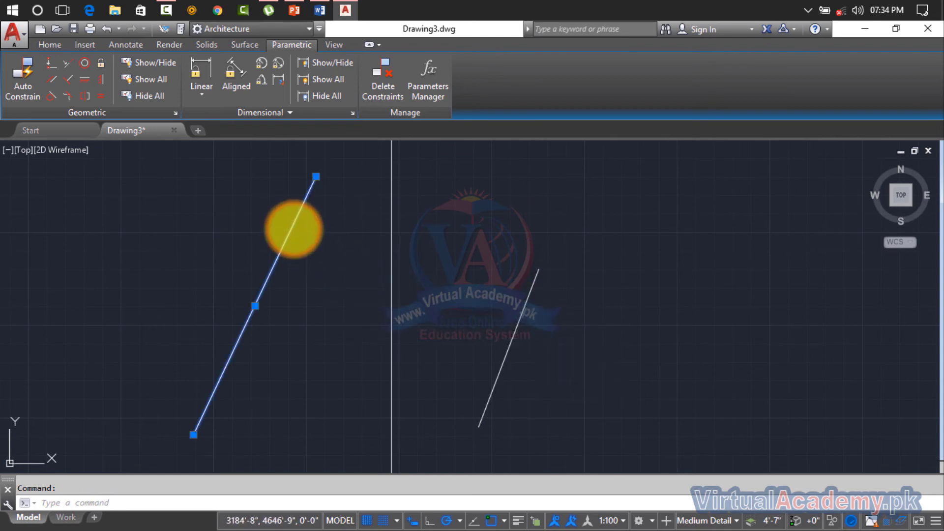
key(Delete)
scroll(411, 242, down, 2)
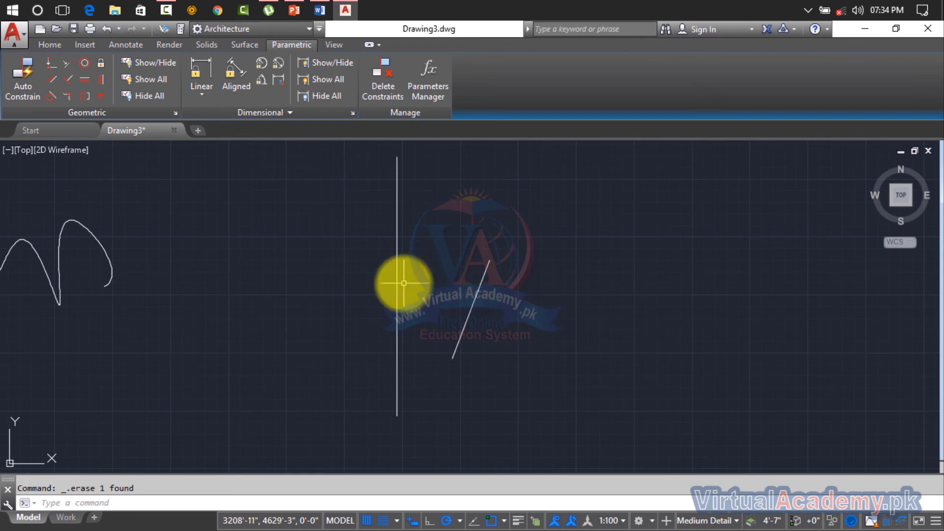
Apply an Equal constraint from the slanted line to the vertical line, then zoom out
click(102, 96)
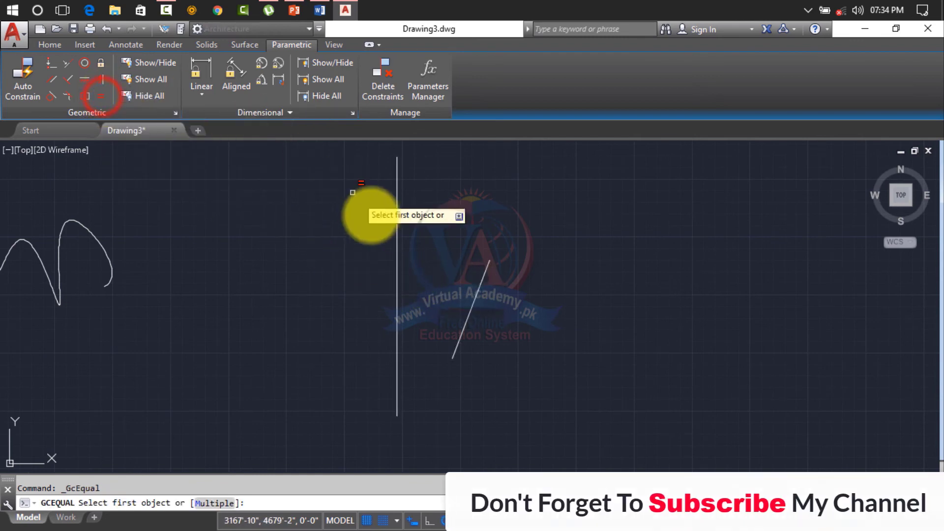
click(470, 299)
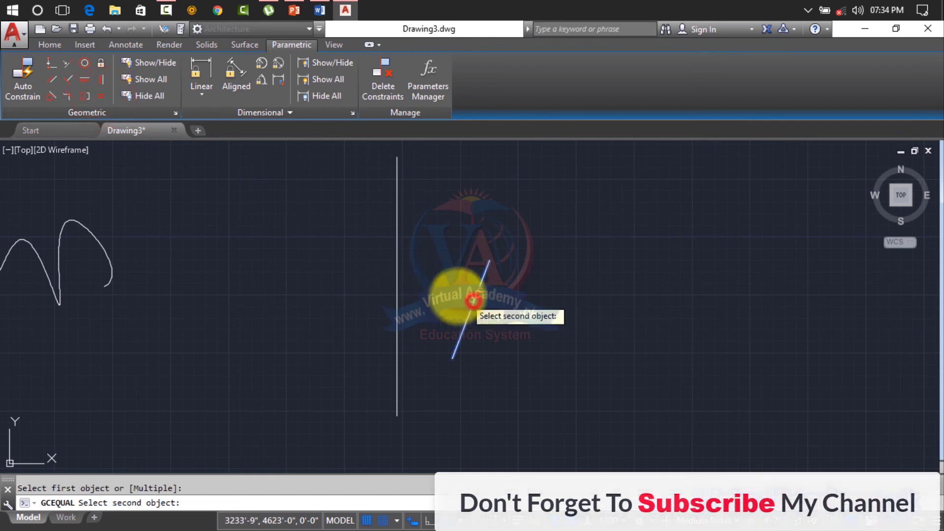
click(396, 280)
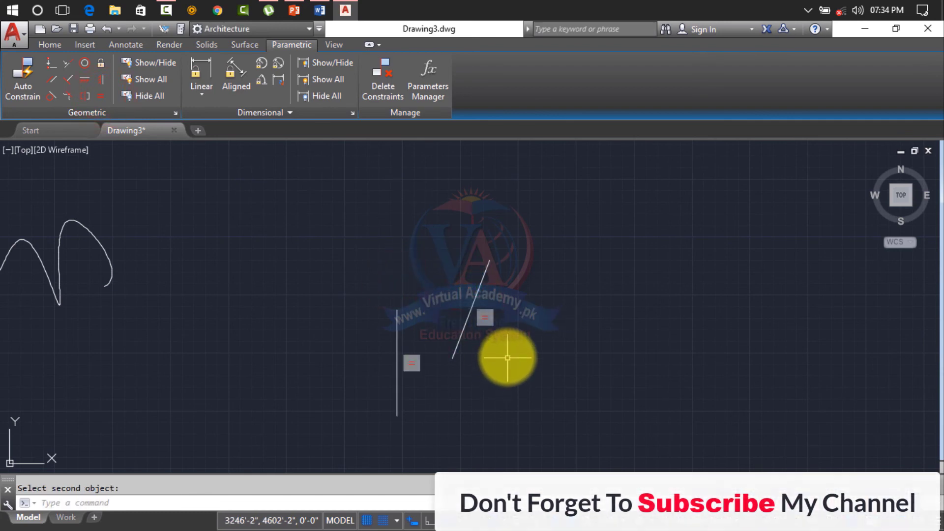
scroll(510, 353, down, 3)
middle_drag(512, 353, 653, 263)
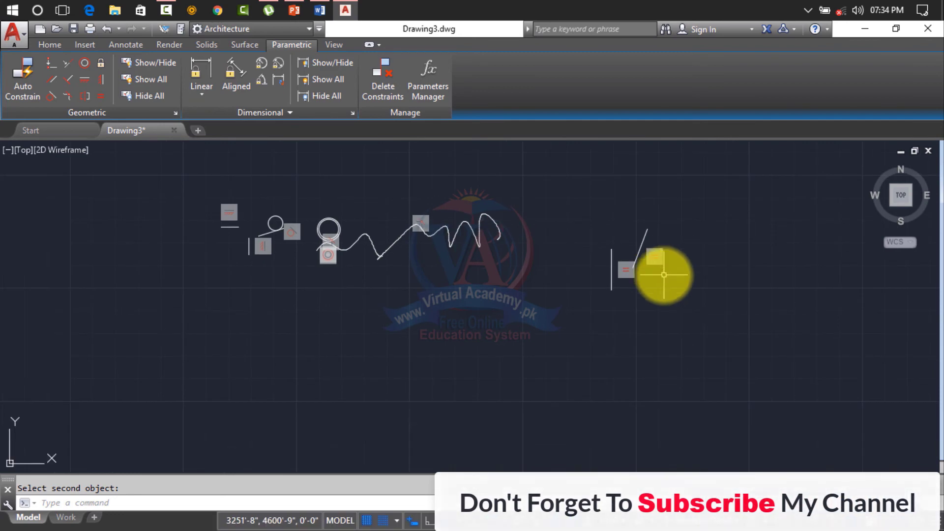
scroll(654, 264, up, 2)
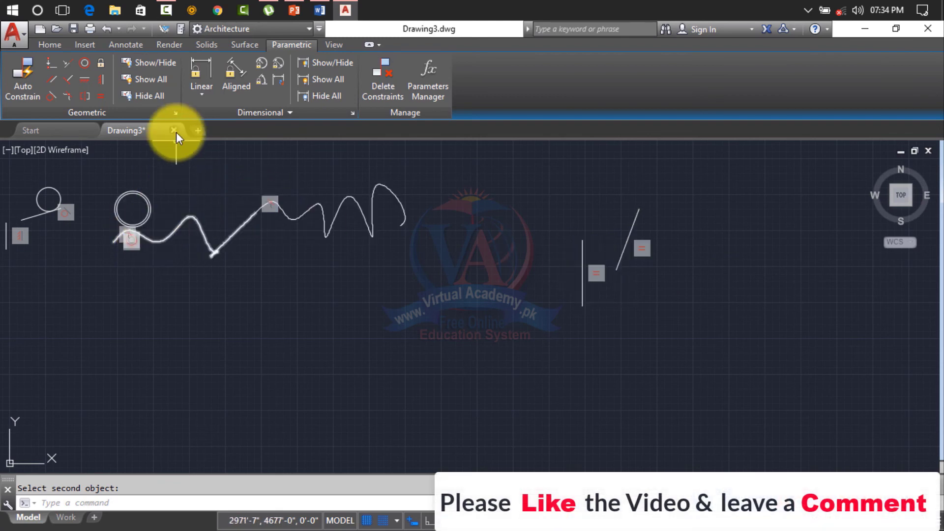
Hide all geometric constraint bars, show them all again, then start Show/Hide for selected objects
click(155, 100)
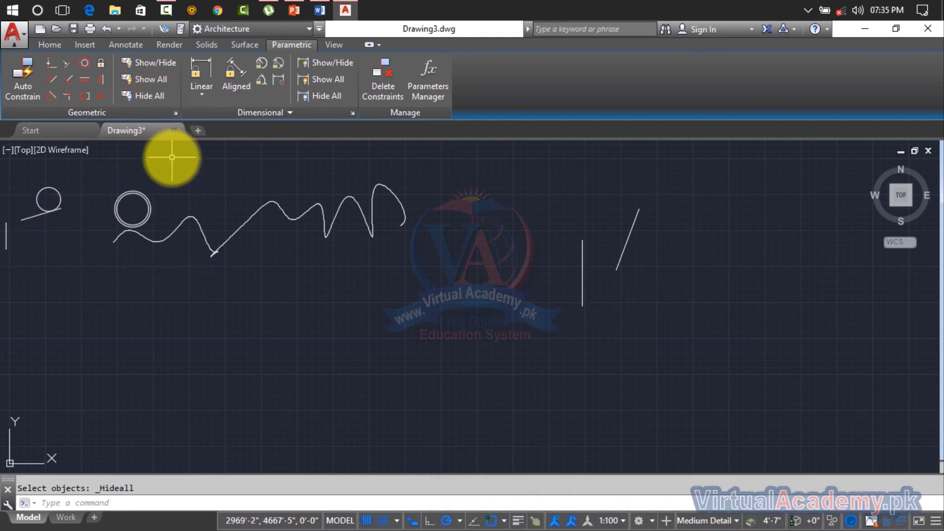
click(157, 82)
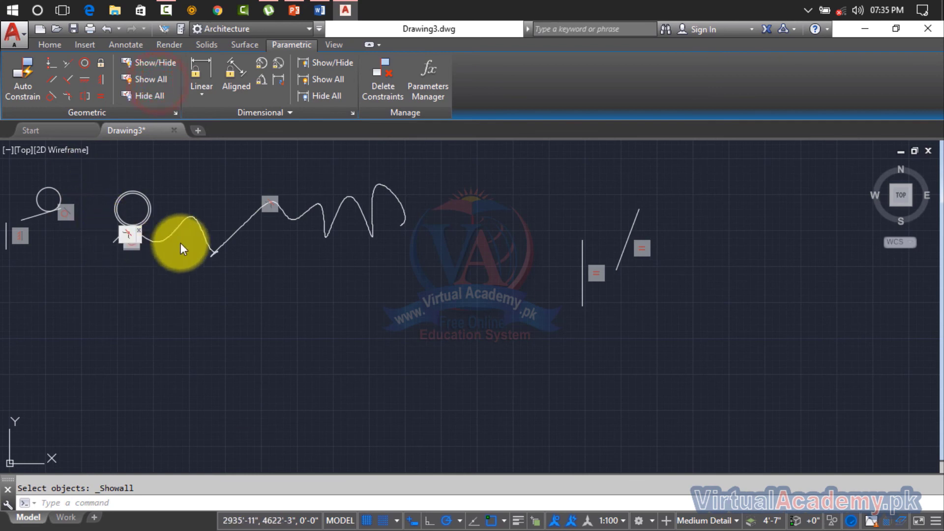
click(137, 62)
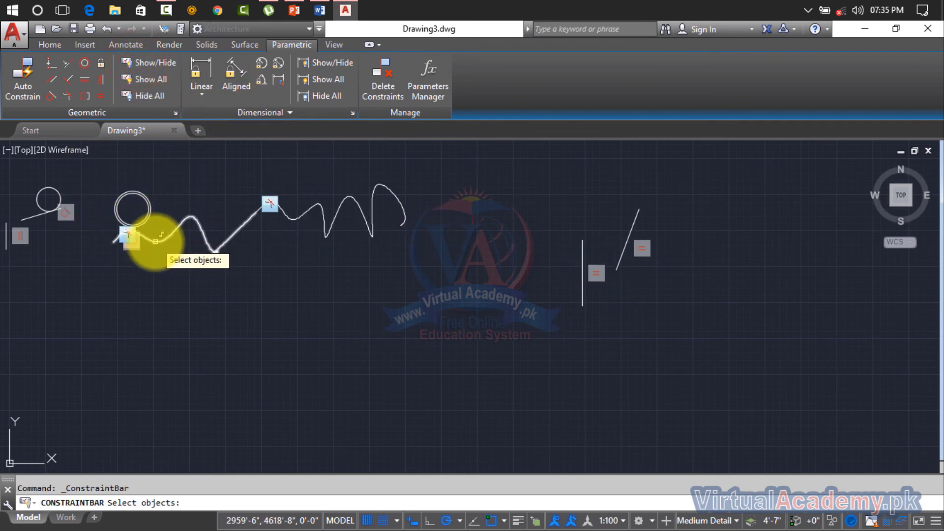
Hide the constraint bars on the selected spline, then on the circle
key(Return)
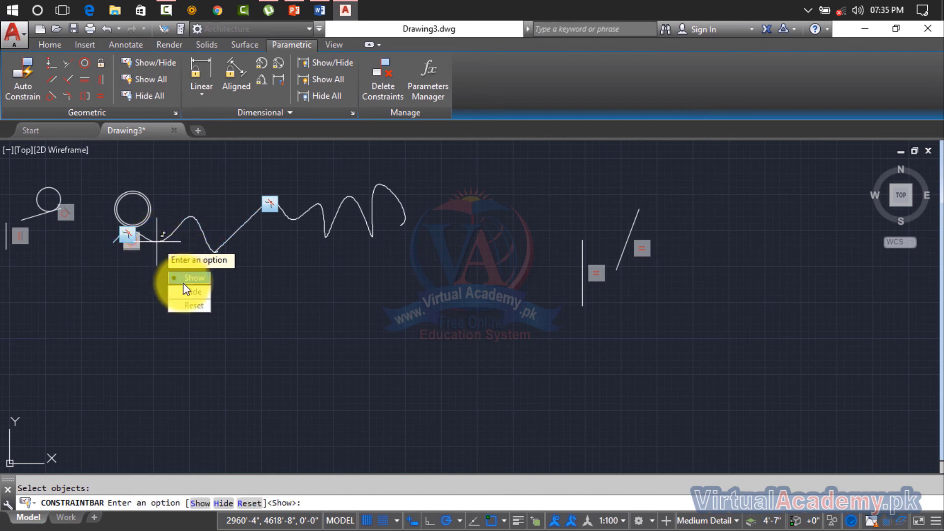
click(183, 293)
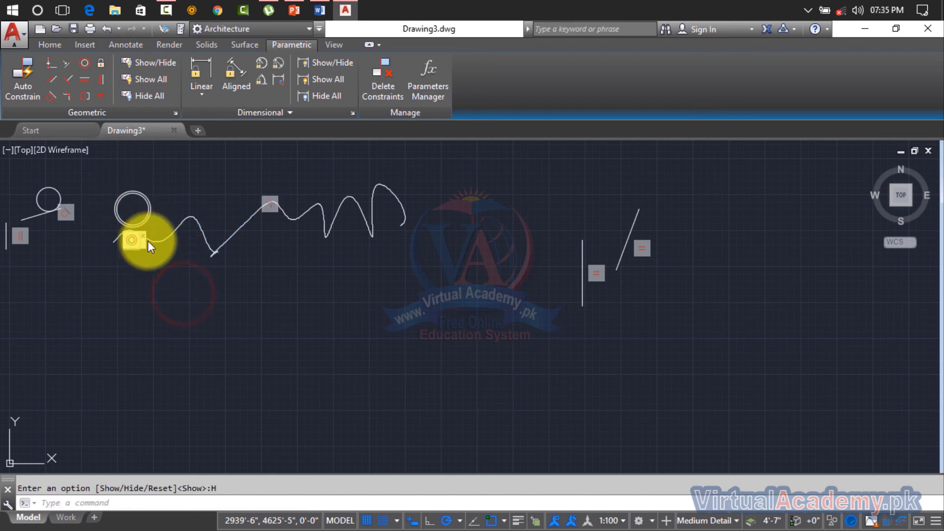
click(147, 62)
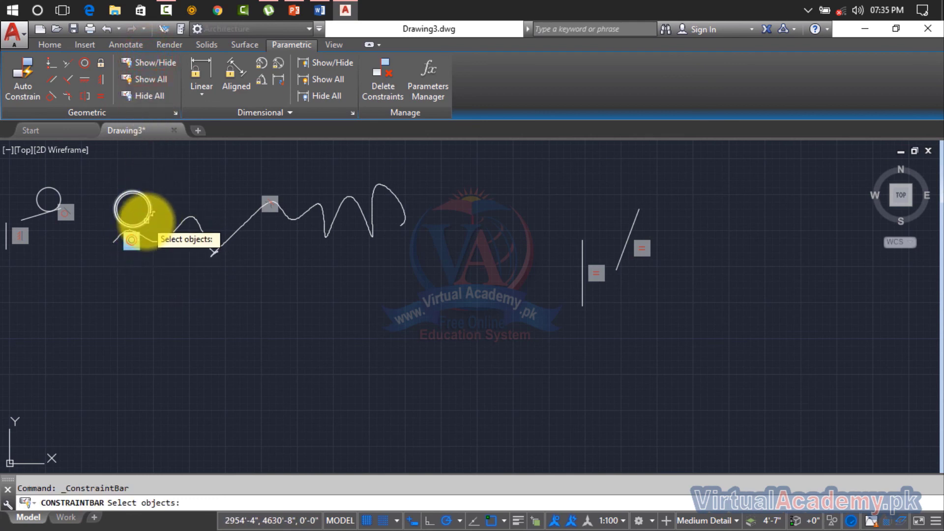
key(Return)
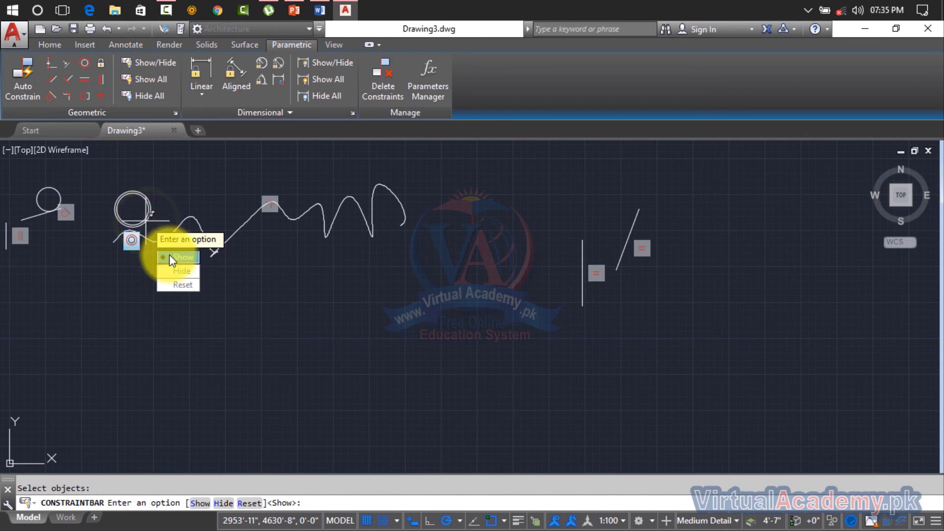
click(180, 272)
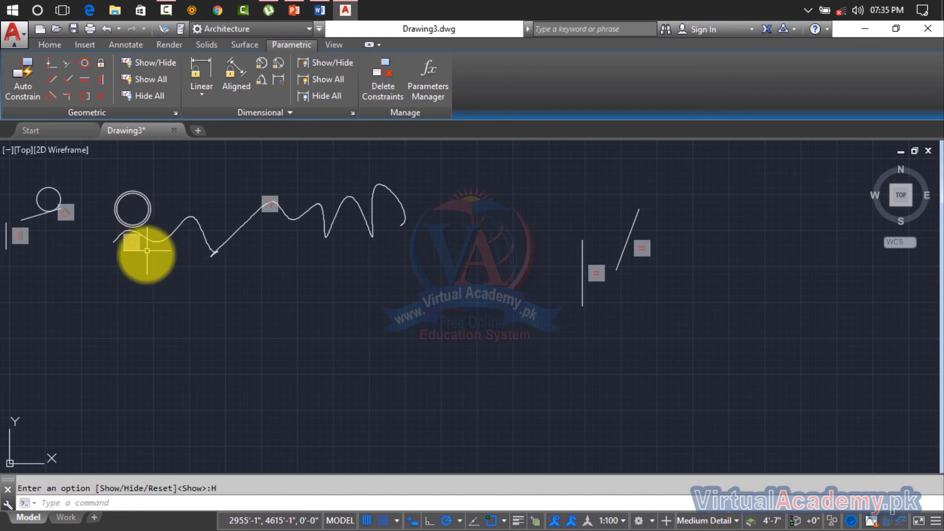